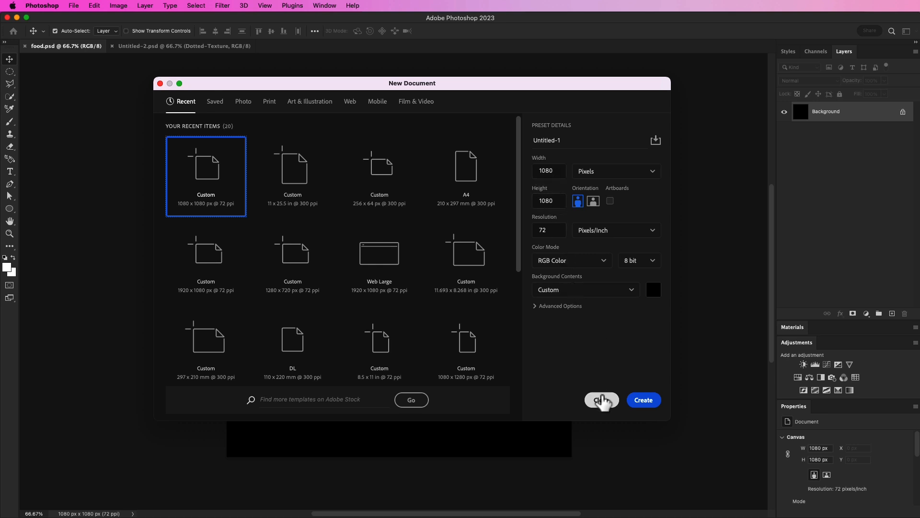
# Add a Gradient Fill layer using an orange-to-red gradient from the Oranges set.
pyautogui.click(601, 400)
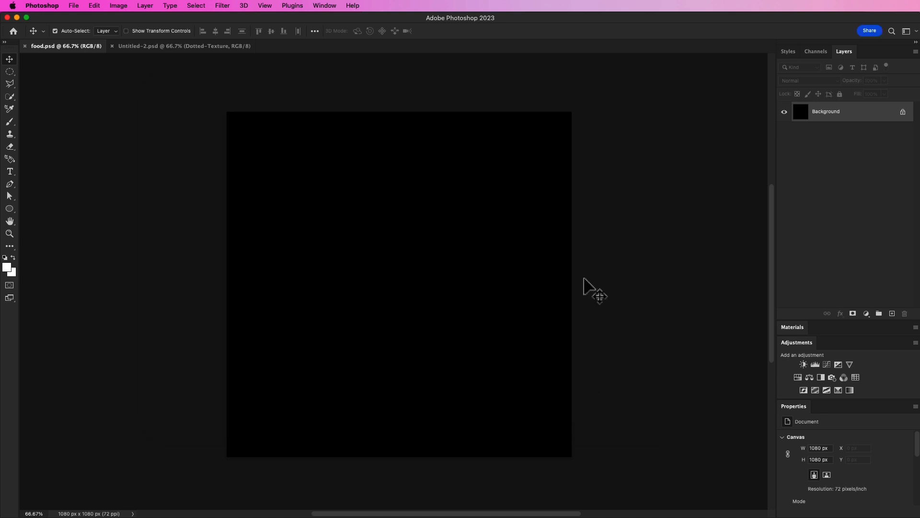
pyautogui.click(866, 314)
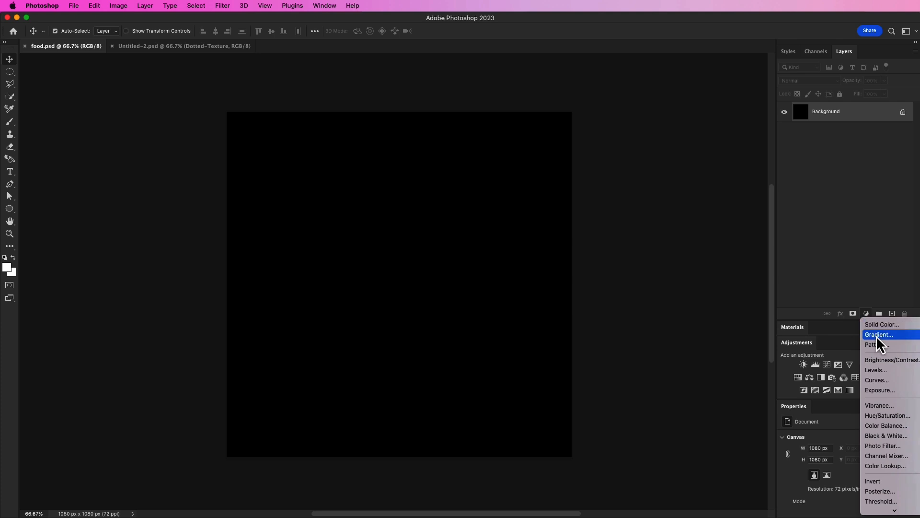
pyautogui.click(879, 335)
pyautogui.click(677, 162)
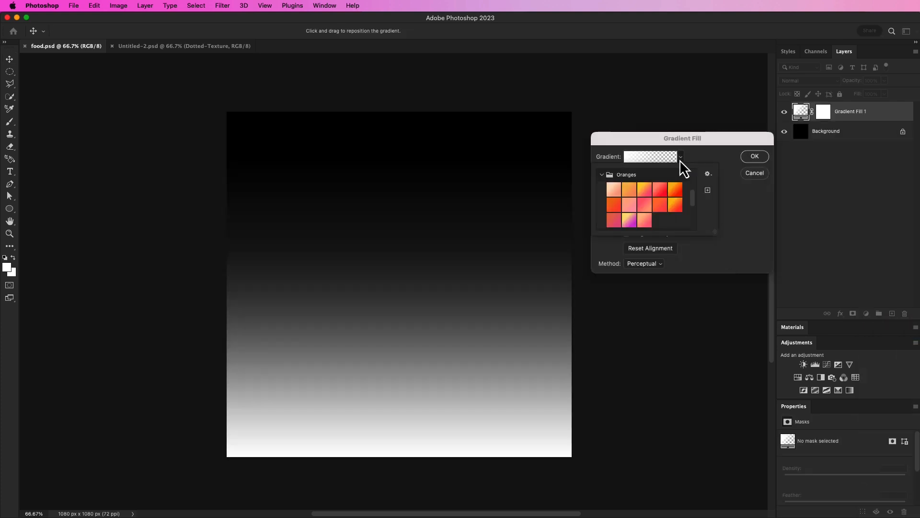
pyautogui.click(603, 175)
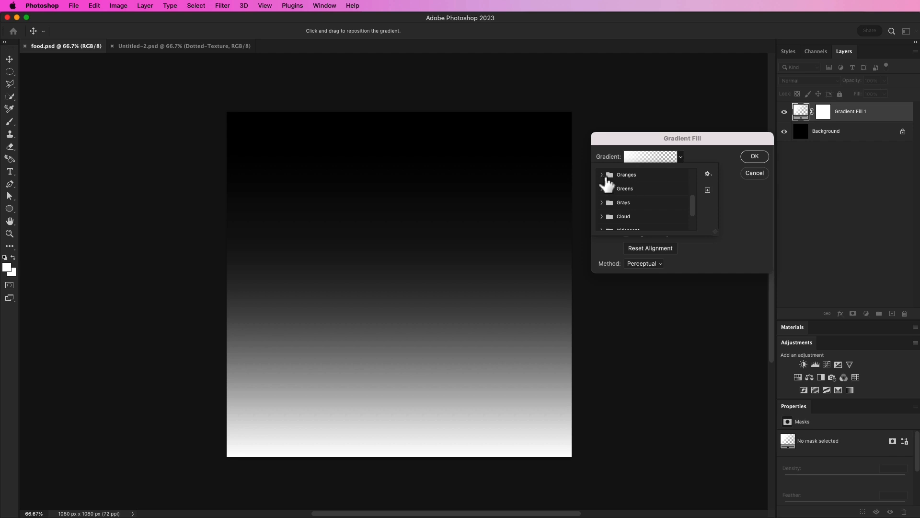
pyautogui.click(602, 175)
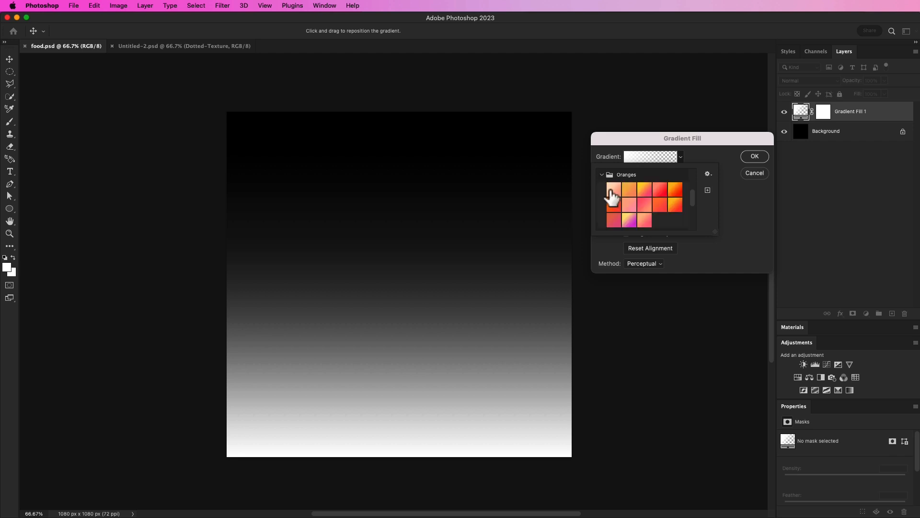
pyautogui.click(679, 206)
pyautogui.click(735, 206)
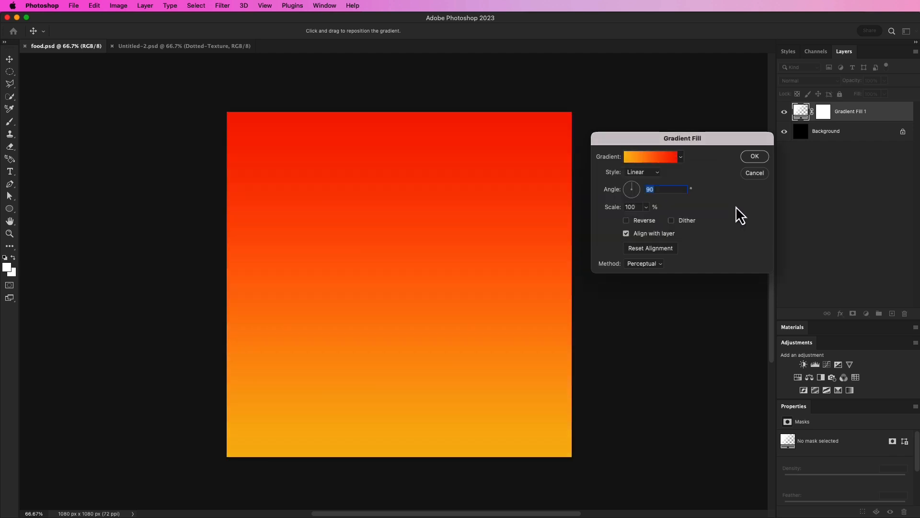
# Set the gradient style to Radial with a scale of 141% and confirm the fill.
pyautogui.click(643, 172)
pyautogui.click(644, 181)
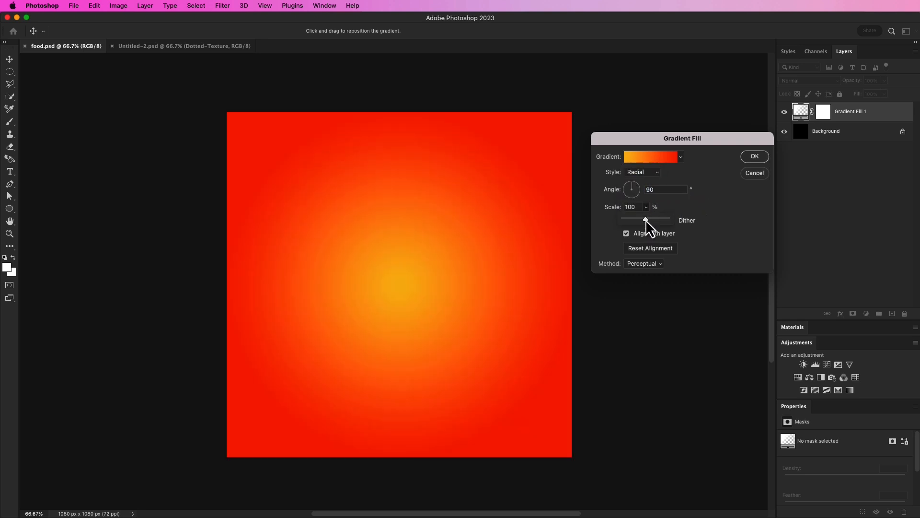
pyautogui.moveTo(650, 220); pyautogui.dragTo(649, 220)
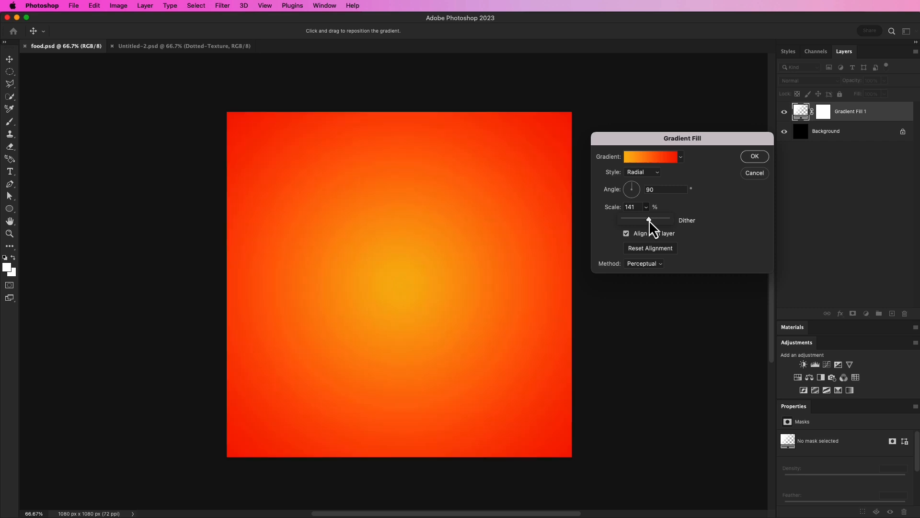
pyautogui.click(715, 210)
pyautogui.click(759, 157)
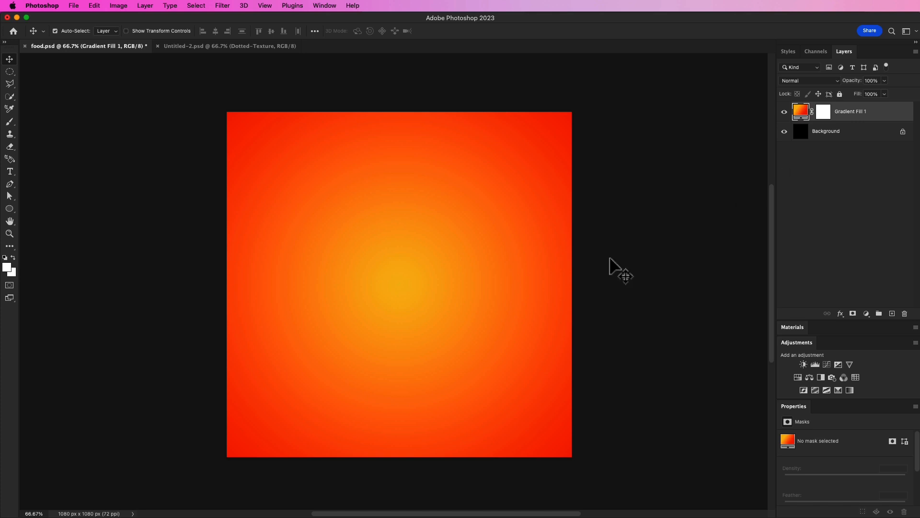
# Draw a large circular selection with the Elliptical Marquee over the lower half of the canvas.
pyautogui.click(9, 73)
pyautogui.moveTo(242, 252); pyautogui.dragTo(743, 509)
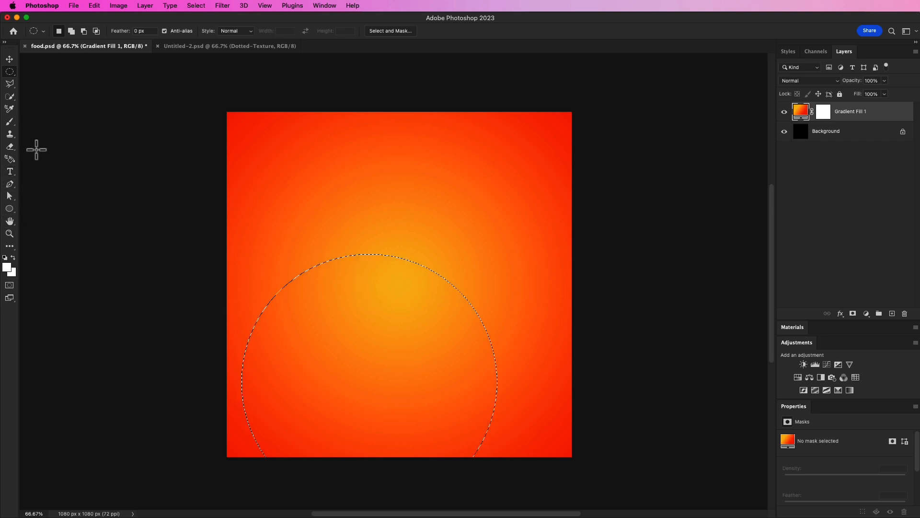
# Choose the Brush tool with the textured 80 brush tip, add a new layer, and enlarge the brush to 700 px.
pyautogui.click(10, 123)
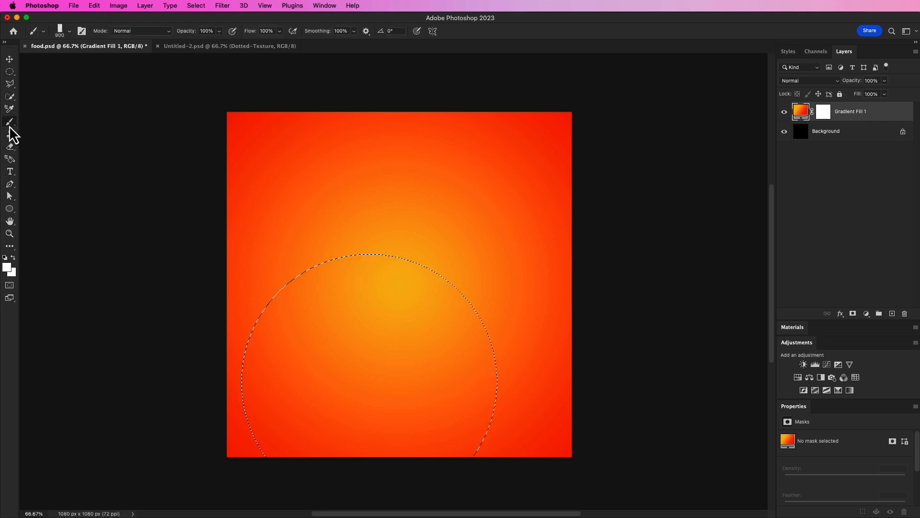
pyautogui.click(82, 31)
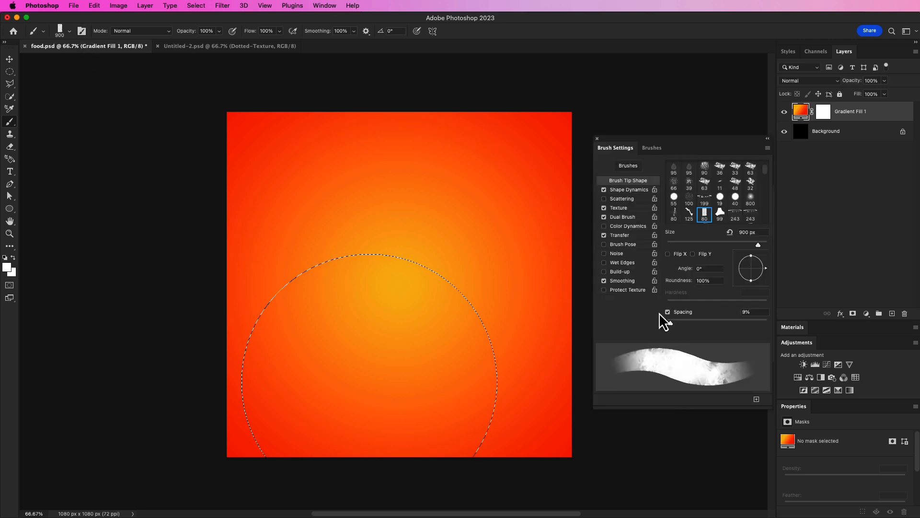
pyautogui.click(705, 215)
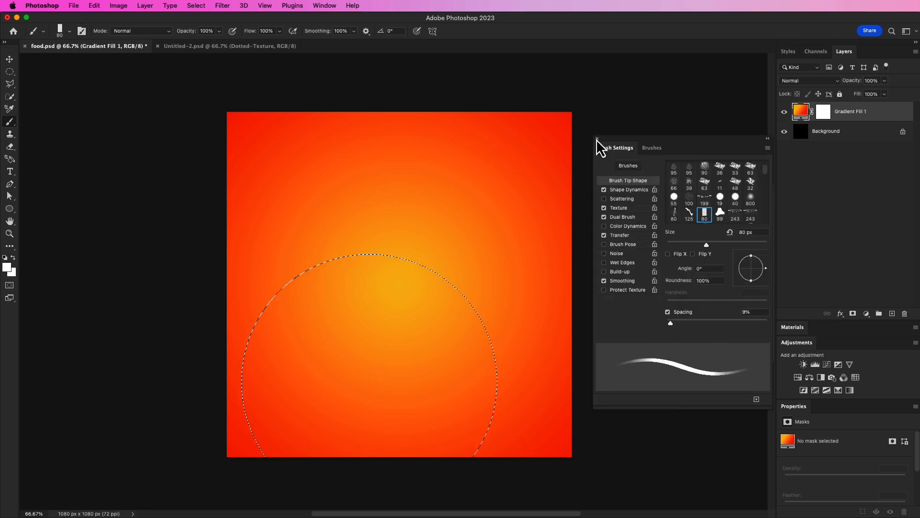
pyautogui.click(892, 314)
pyautogui.press(']')
pyautogui.press(']')
pyautogui.press(']')
pyautogui.press(']')
pyautogui.press(']')
pyautogui.press(']')
pyautogui.press(']')
pyautogui.press(']')
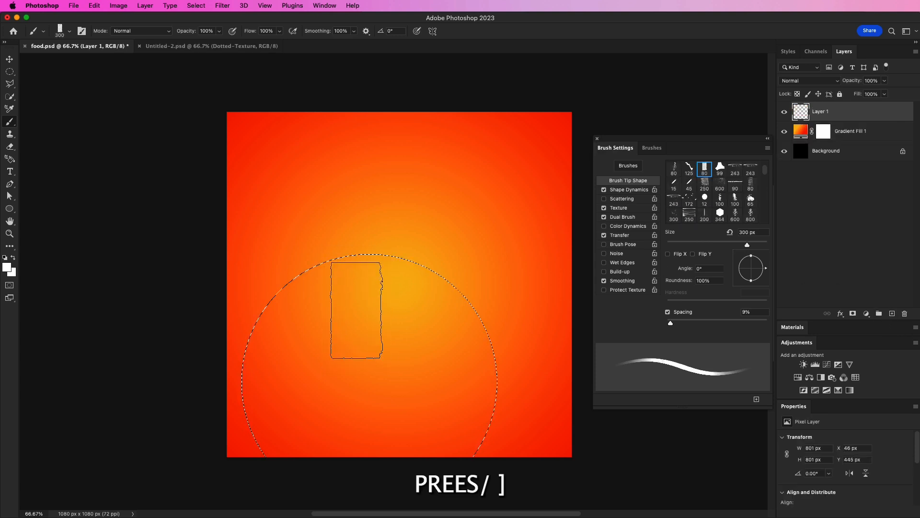
pyautogui.press(']')
pyautogui.press(']')
pyautogui.press(']')
pyautogui.press(']')
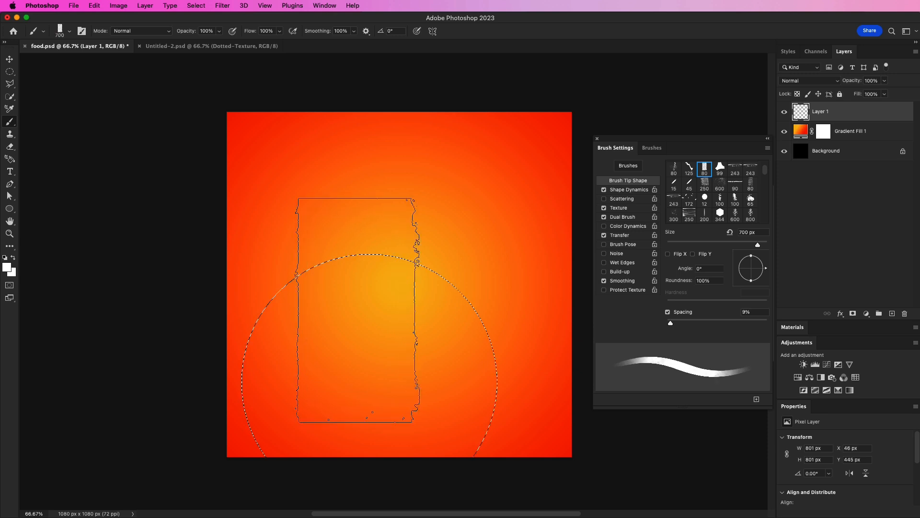
# Stamp white texture across the circular selection on the new layer, undoing the first stroke.
pyautogui.moveTo(330, 346)
pyautogui.mouseDown()
pyautogui.moveTo(301, 357)
pyautogui.moveTo(473, 372)
pyautogui.moveTo(374, 371)
pyautogui.moveTo(393, 373)
pyautogui.mouseUp()
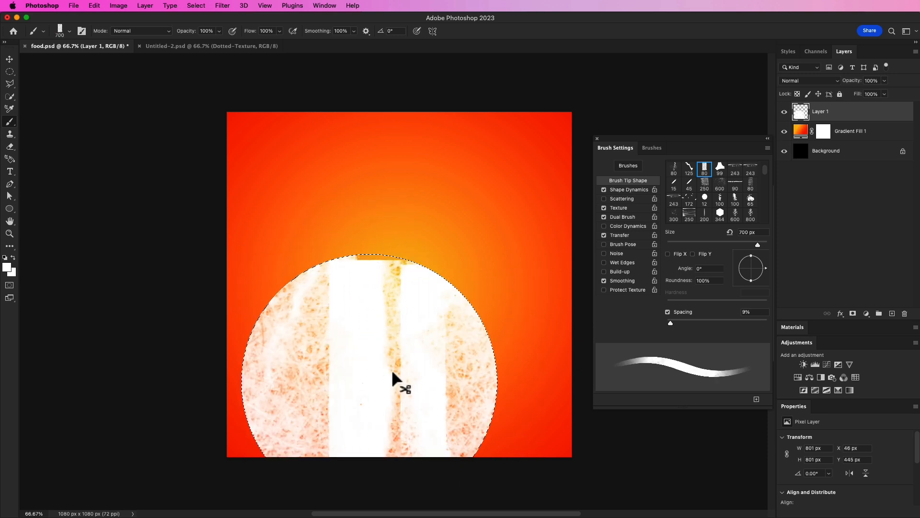
pyautogui.press('super+z')
pyautogui.click(423, 366)
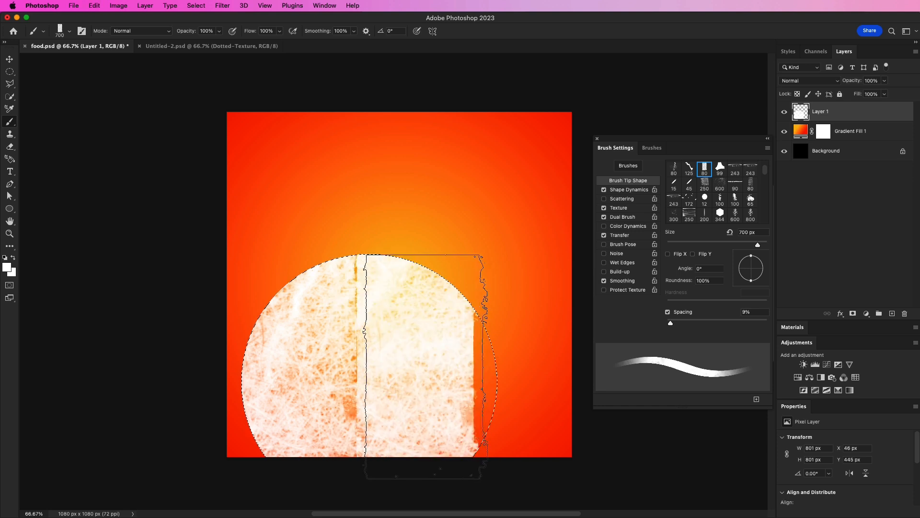
pyautogui.click(532, 373)
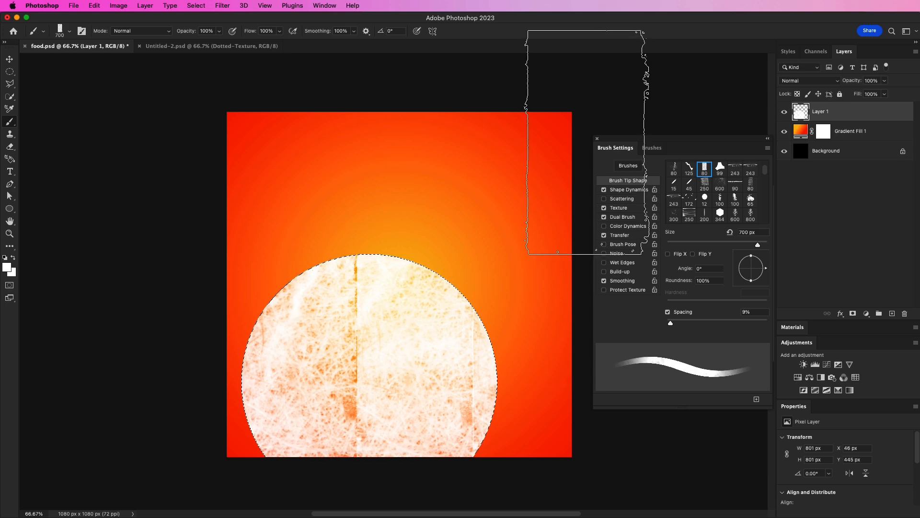
pyautogui.click(598, 139)
# Deselect and free-transform the textured circle, stretching it to about 1113 × 882 px and moving it lower.
pyautogui.click(10, 60)
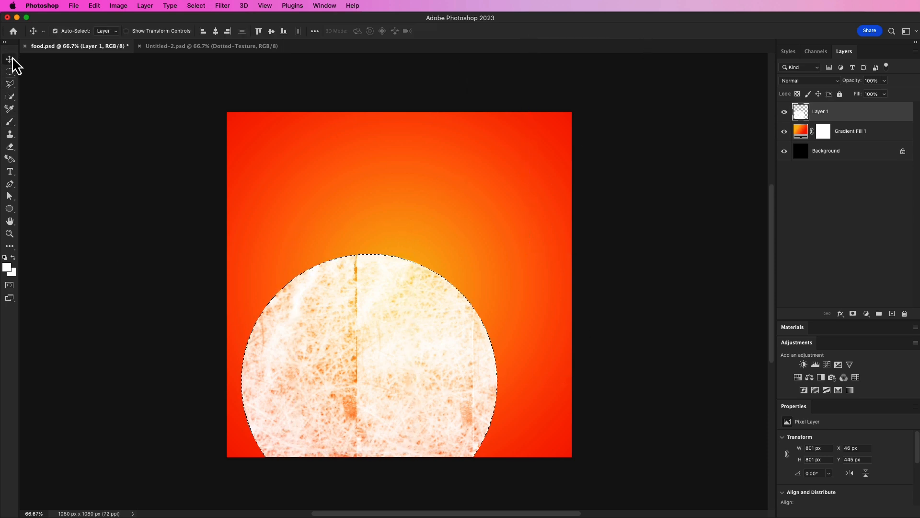
pyautogui.hotkey('ctrl', 'd')
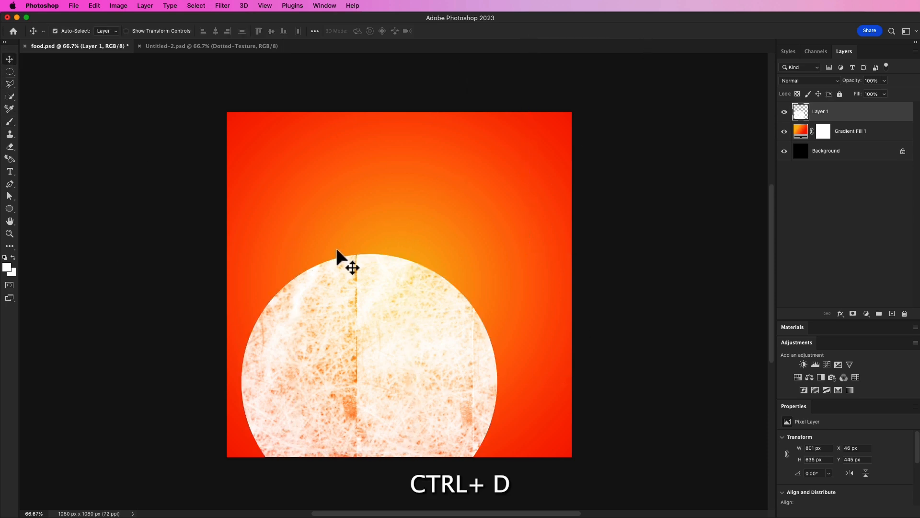
pyautogui.hotkey('ctrl', 't')
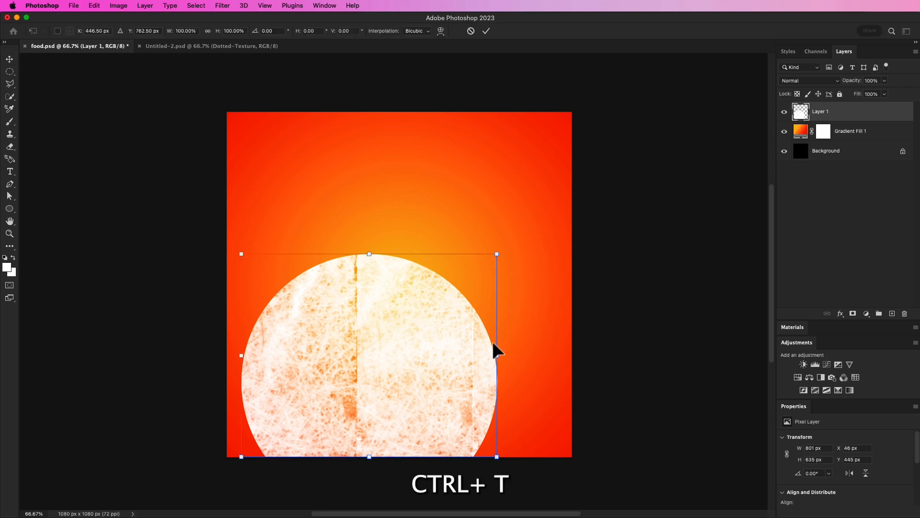
pyautogui.moveTo(497, 358); pyautogui.dragTo(598, 356)
pyautogui.moveTo(463, 267); pyautogui.dragTo(439, 371)
pyautogui.click(486, 30)
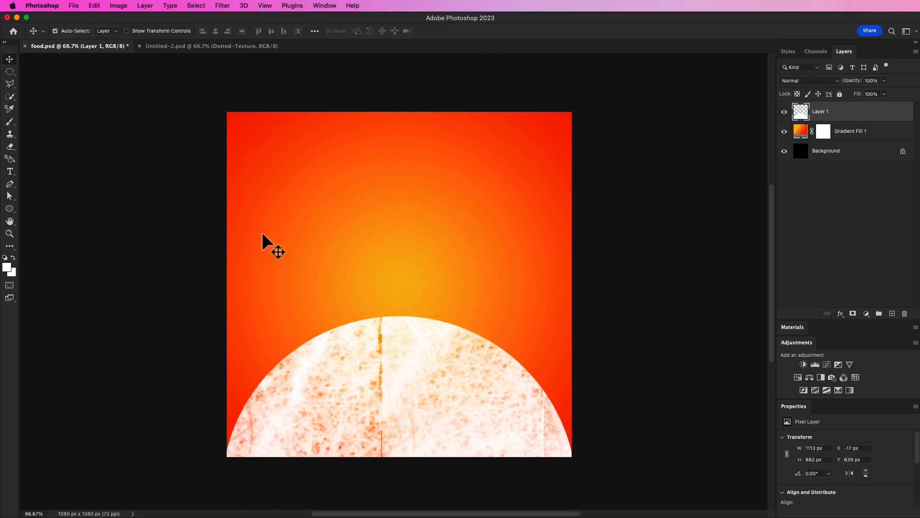
# Place the fried chicken plate image and scale it down to about 584 × 592 px above the white circle.
pyautogui.click(73, 5)
pyautogui.click(109, 192)
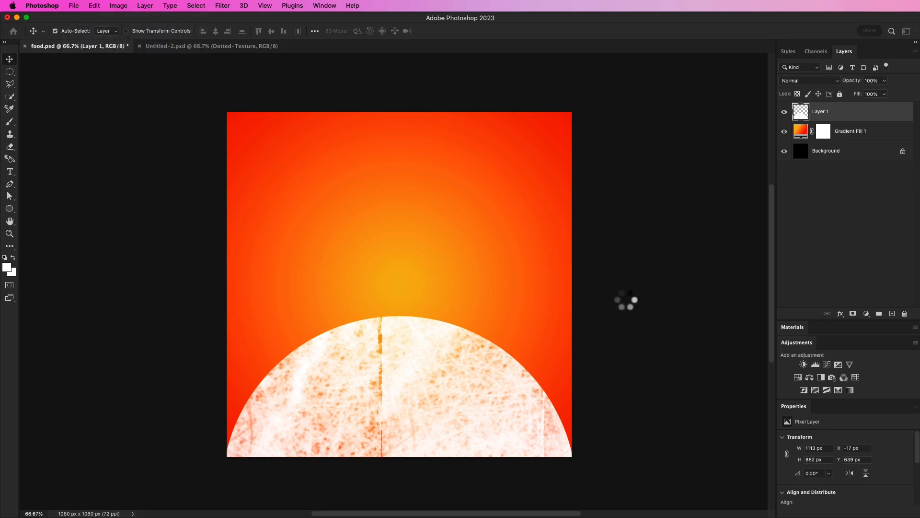
pyautogui.moveTo(572, 111); pyautogui.dragTo(502, 181)
pyautogui.moveTo(412, 310); pyautogui.dragTo(446, 303)
pyautogui.moveTo(537, 186); pyautogui.dragTo(482, 243)
pyautogui.moveTo(407, 337); pyautogui.dragTo(436, 319)
pyautogui.moveTo(508, 224); pyautogui.dragTo(514, 219)
pyautogui.moveTo(451, 266); pyautogui.dragTo(444, 269)
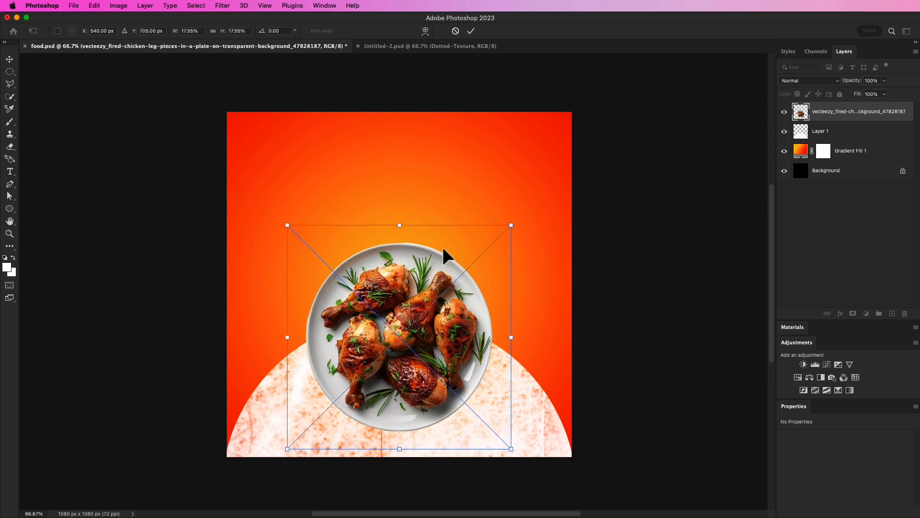
pyautogui.click(472, 32)
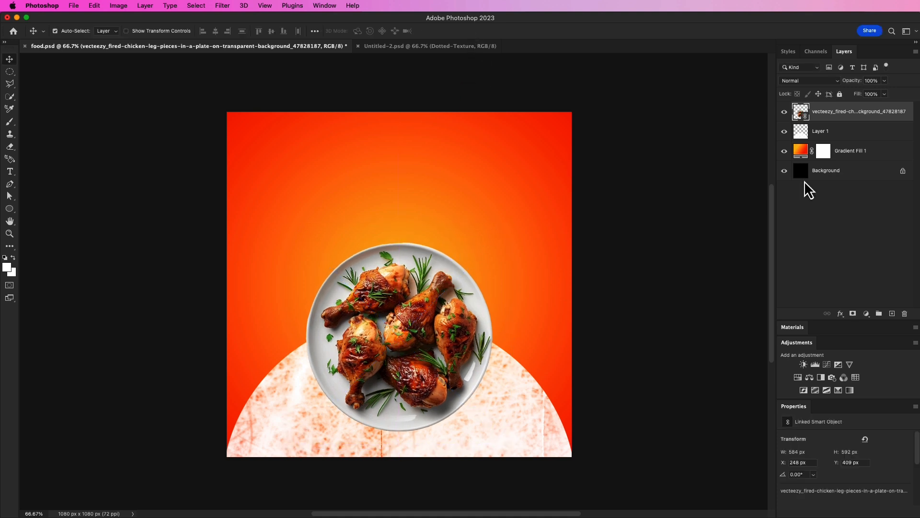
# Add a Drop Shadow layer style to the chicken plate layer.
pyautogui.click(840, 313)
pyautogui.click(853, 430)
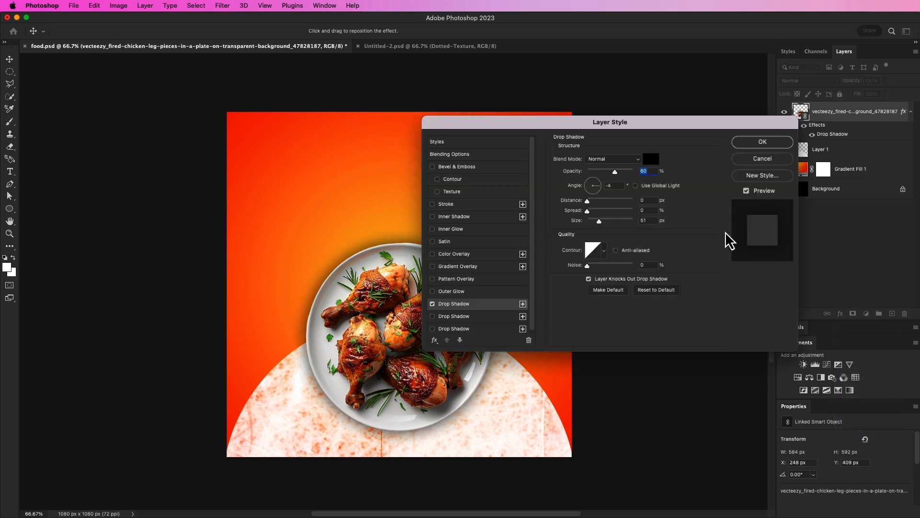
pyautogui.moveTo(623, 129); pyautogui.dragTo(689, 100)
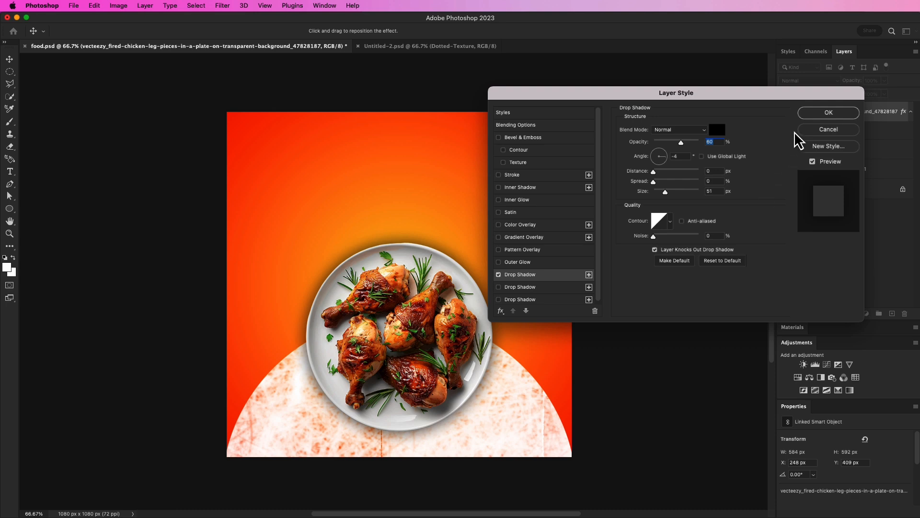
pyautogui.click(828, 121)
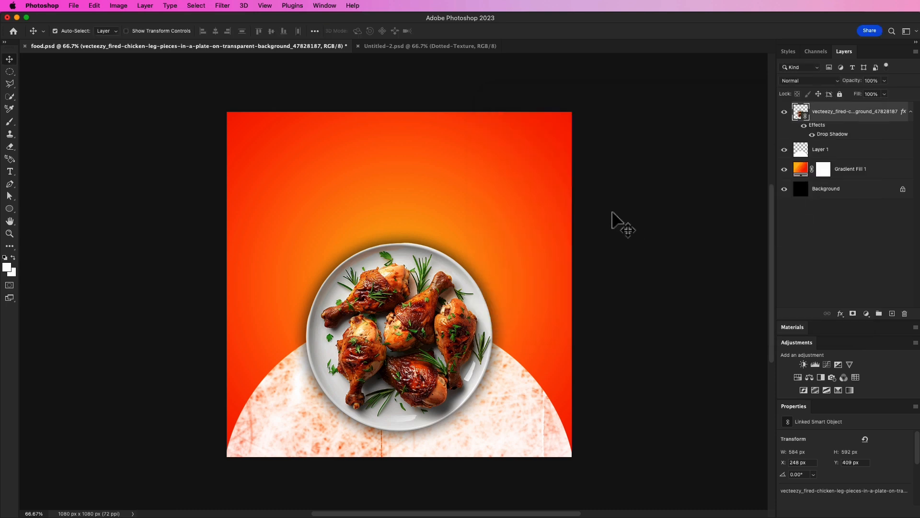
# Bring the Dotted-Texture layer from Untitled-2 into the food poster and align it over the canvas.
pyautogui.click(434, 87)
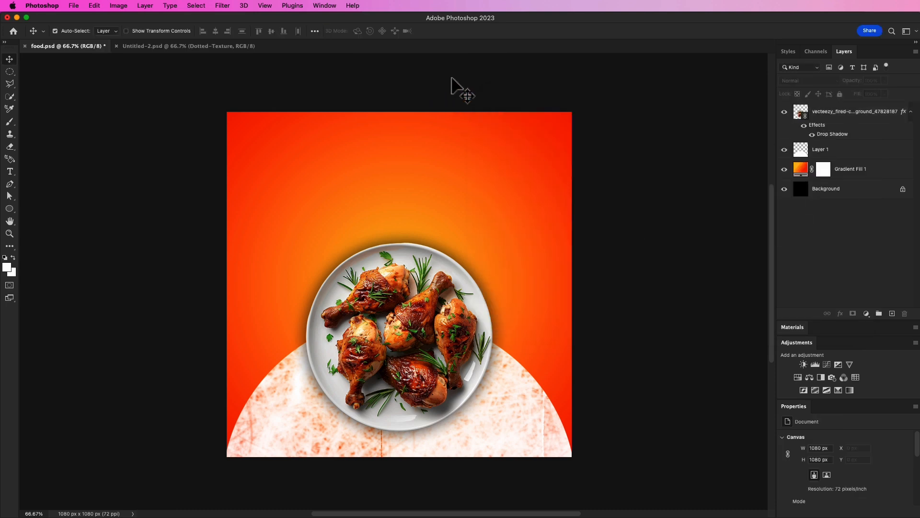
pyautogui.click(180, 47)
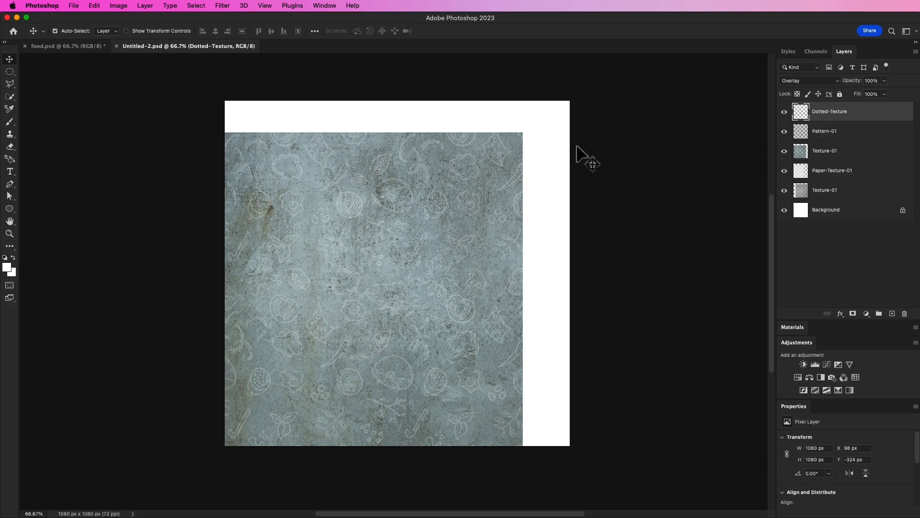
pyautogui.moveTo(497, 169); pyautogui.dragTo(382, 271)
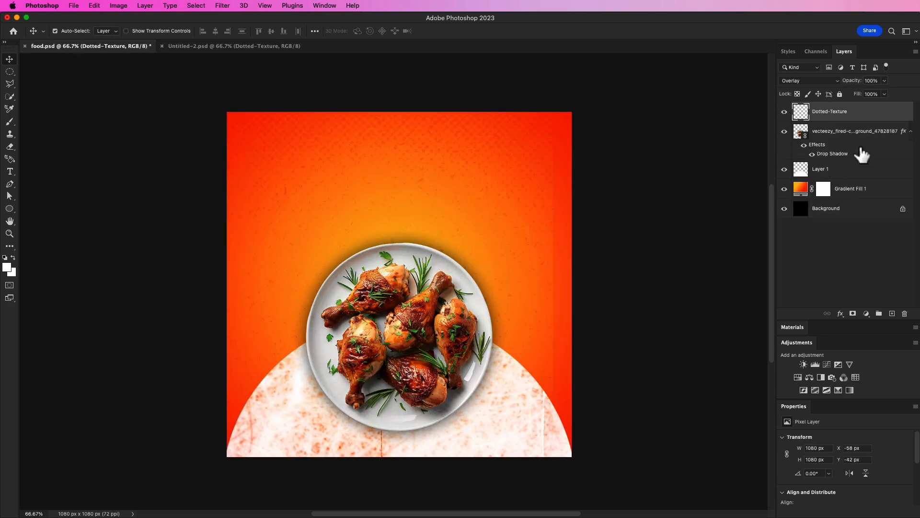
pyautogui.moveTo(449, 193); pyautogui.dragTo(429, 183)
pyautogui.hotkey('ctrl', 'z')
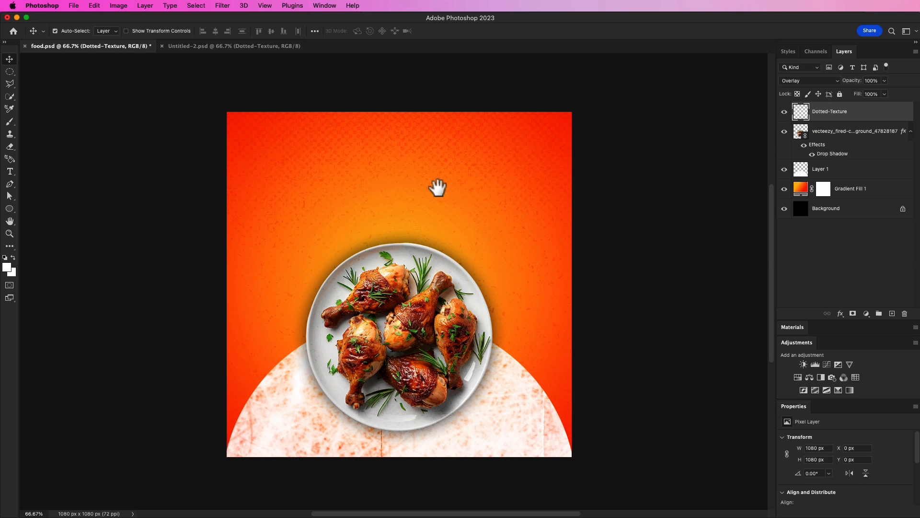
# Switch to the Untitled-2 document and lock the Dotted-Texture layer.
pyautogui.scroll(-1, 437, 185)
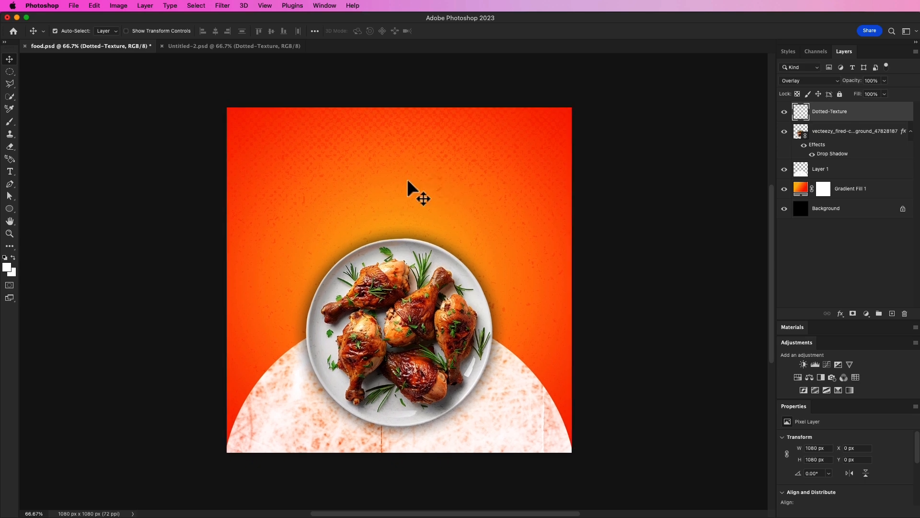
pyautogui.click(214, 48)
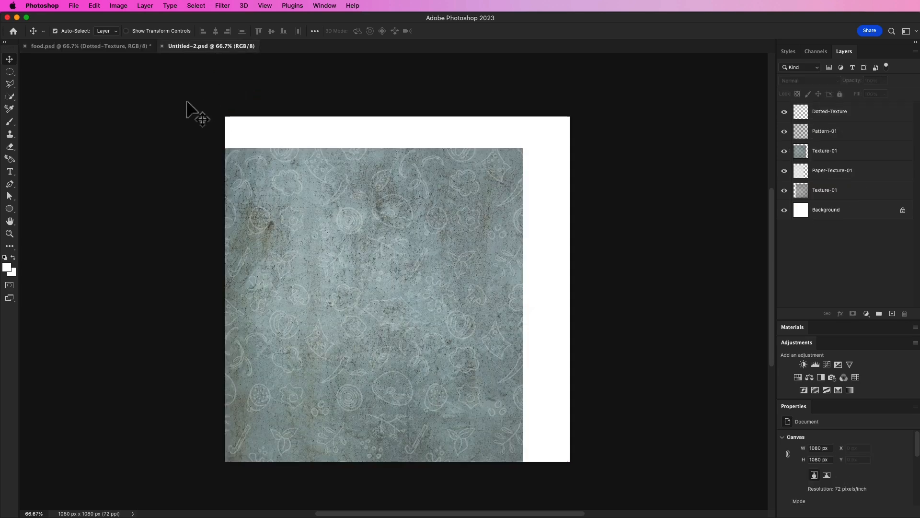
pyautogui.moveTo(481, 222); pyautogui.dragTo(487, 212)
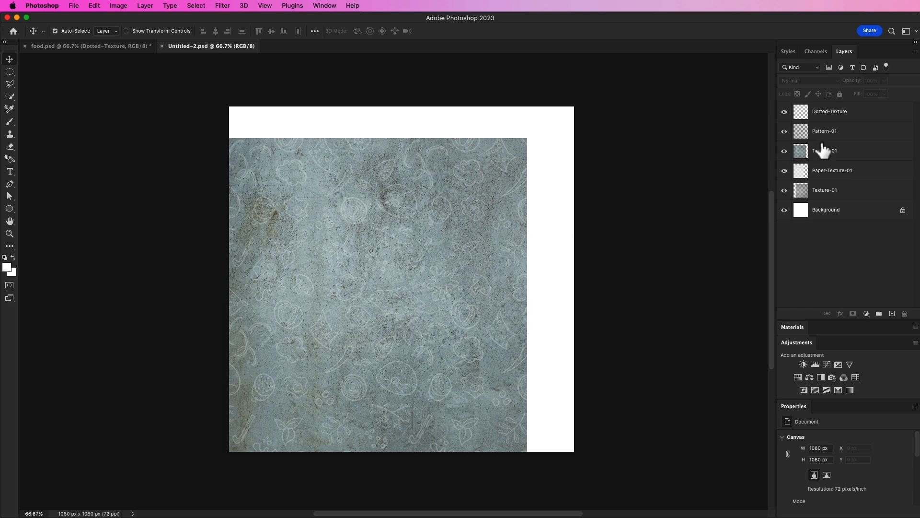
pyautogui.click(452, 202)
pyautogui.moveTo(452, 203); pyautogui.dragTo(494, 201)
pyautogui.click(840, 94)
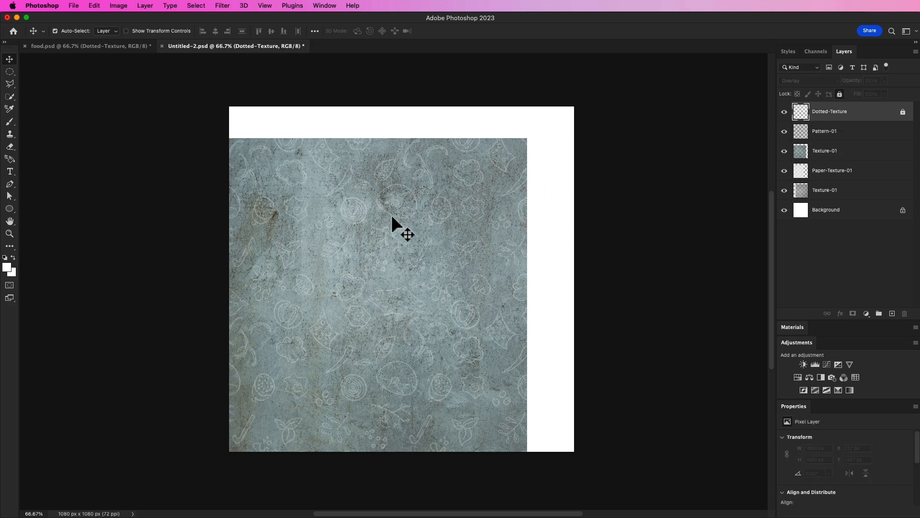
# Bring the Pattern-01 layer into the food poster and place it below Dotted-Texture in the layer stack.
pyautogui.moveTo(299, 316); pyautogui.dragTo(319, 286)
pyautogui.click(95, 46)
pyautogui.moveTo(468, 151); pyautogui.dragTo(544, 143)
pyautogui.moveTo(821, 115); pyautogui.dragTo(824, 145)
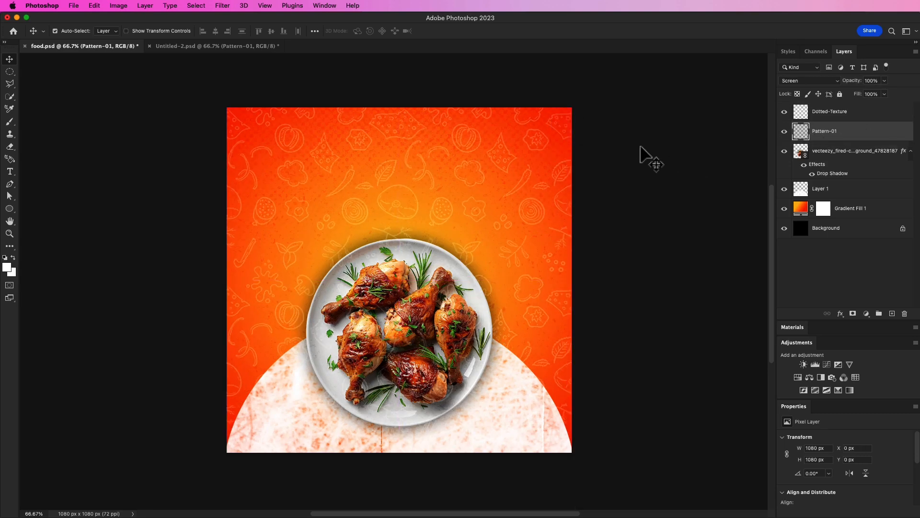
# Move the Dotted-Texture and Pattern-01 layers below the chicken plate layer.
pyautogui.click(830, 119)
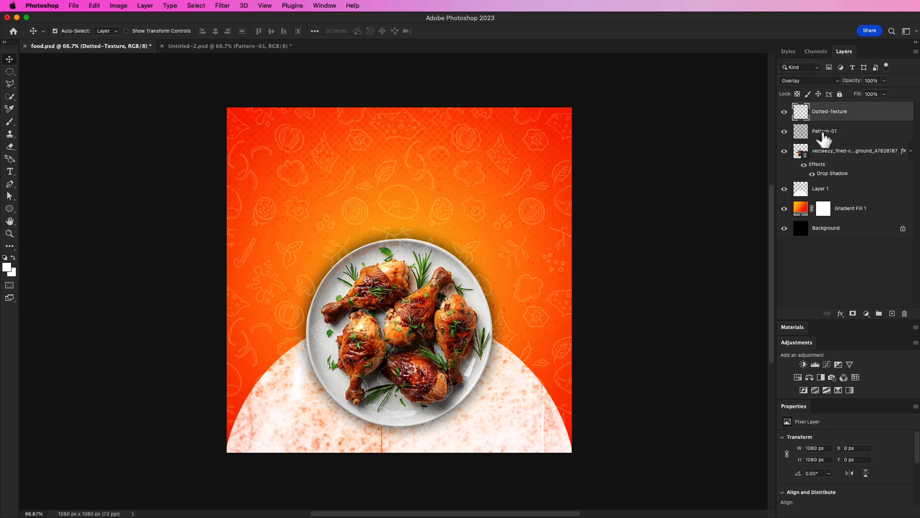
pyautogui.doubleClick(824, 131)
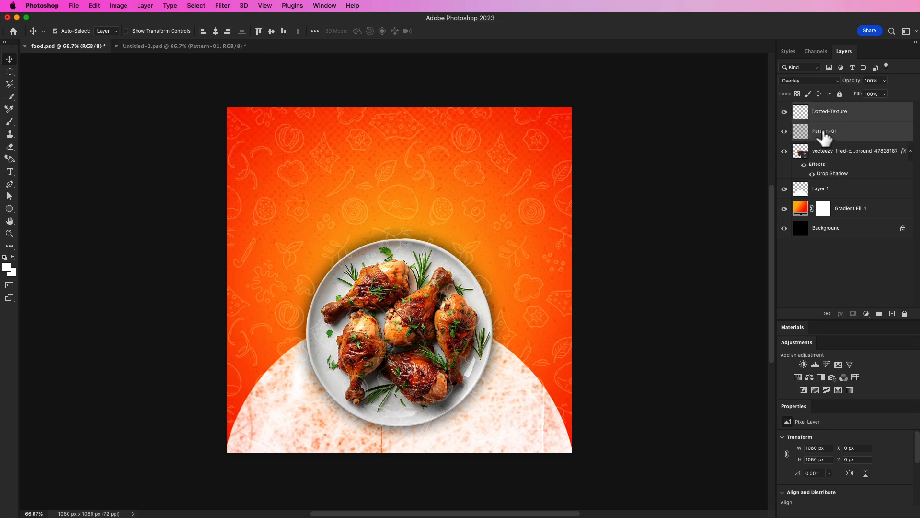
pyautogui.keyDown('shift'); pyautogui.click(851, 121); pyautogui.keyUp('shift')
pyautogui.moveTo(845, 137); pyautogui.dragTo(844, 168)
pyautogui.click(693, 198)
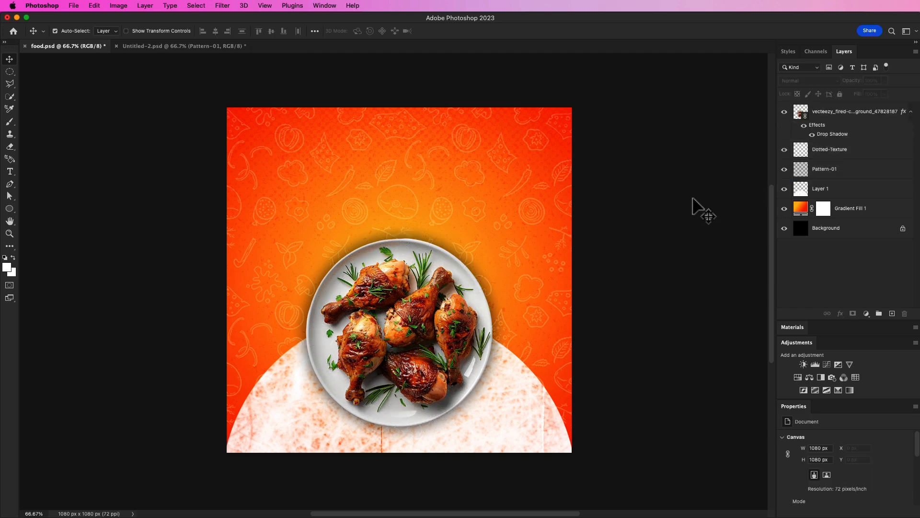
pyautogui.click(826, 170)
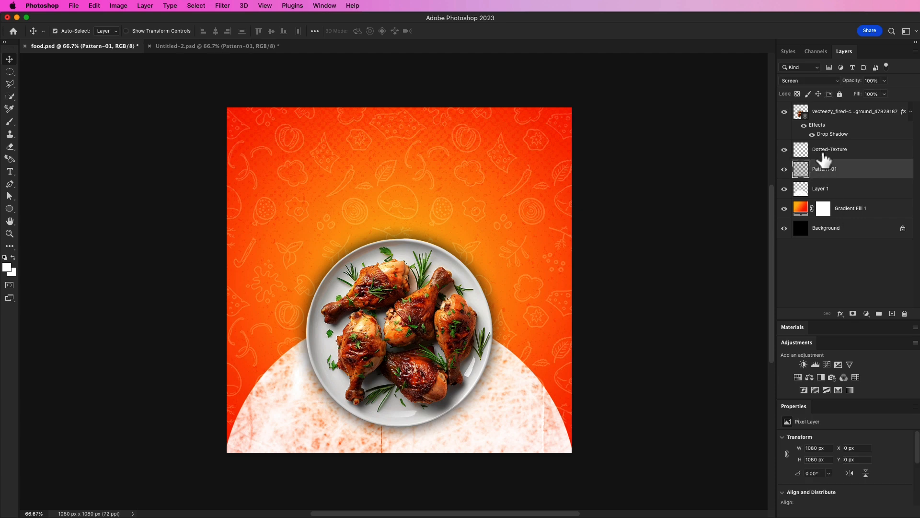
pyautogui.click(825, 158)
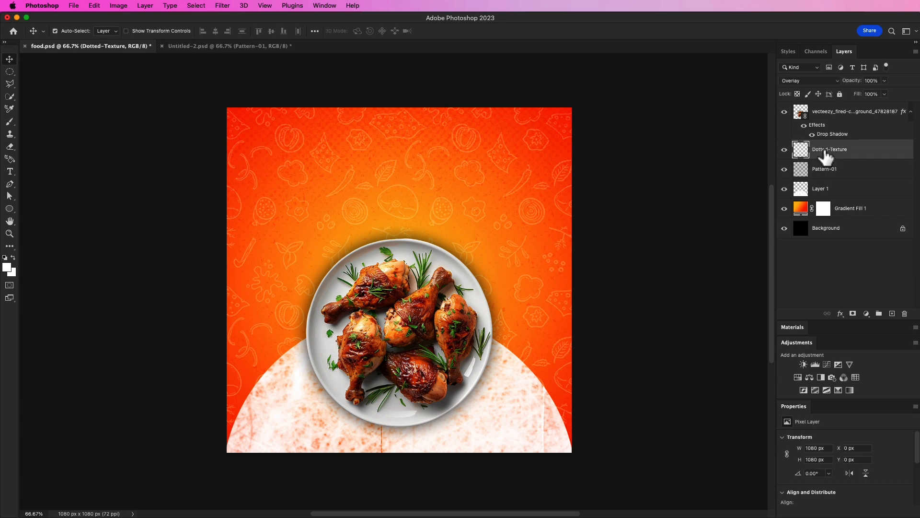
pyautogui.click(715, 152)
# In Untitled-2, lock the Pattern-01 and upper Texture-01 layers.
pyautogui.click(204, 48)
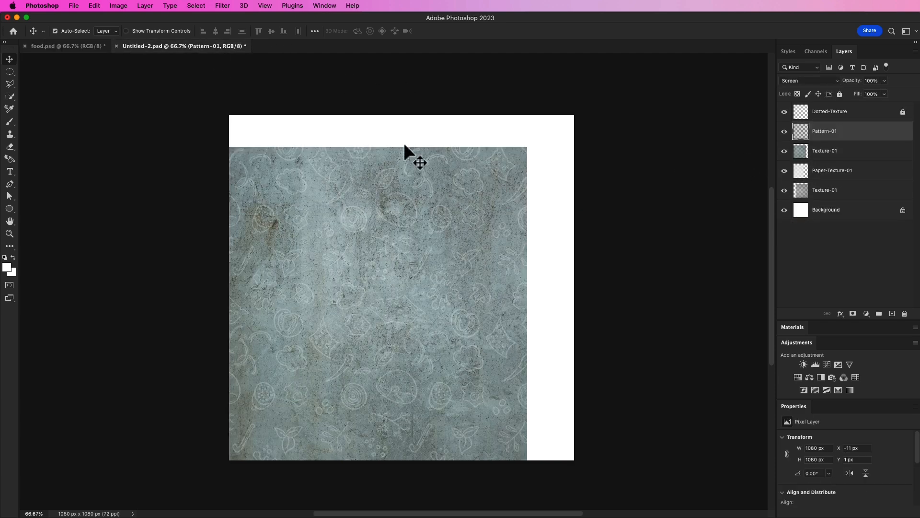
pyautogui.click(840, 94)
pyautogui.click(836, 152)
pyautogui.click(839, 94)
# Bring the Paper-Texture-01 layer into the food poster, just below the chicken plate layer.
pyautogui.click(837, 174)
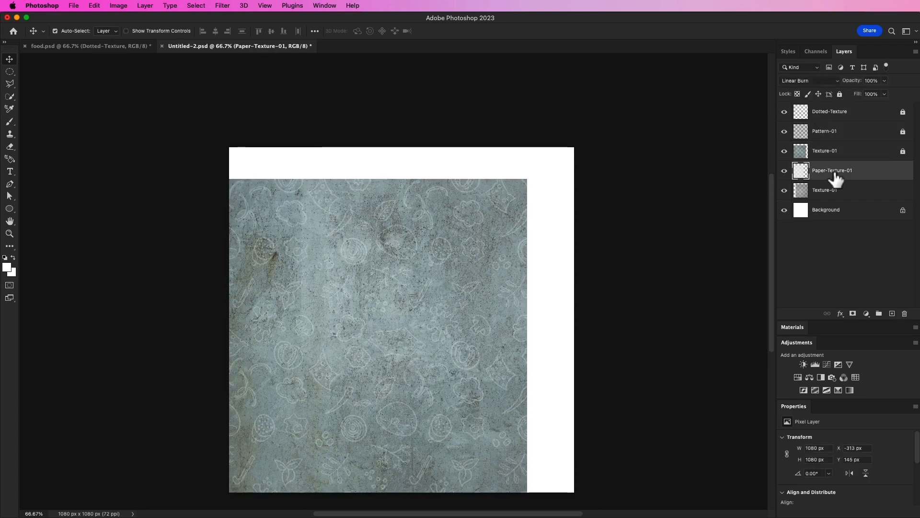
pyautogui.scroll(-1, 645, 194)
pyautogui.moveTo(471, 285)
pyautogui.mouseDown()
pyautogui.moveTo(449, 246)
pyautogui.moveTo(355, 247)
pyautogui.moveTo(432, 251)
pyautogui.mouseUp()
pyautogui.click(837, 171)
pyautogui.moveTo(555, 233); pyautogui.dragTo(542, 297)
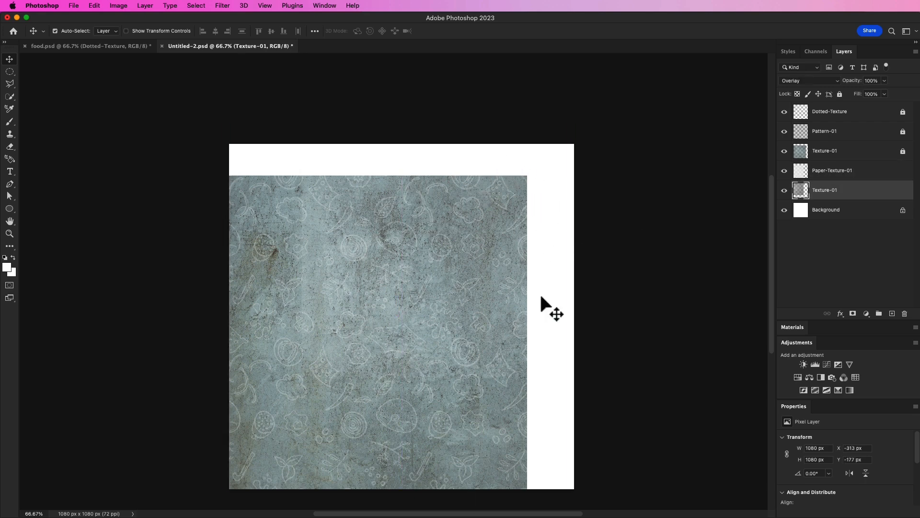
pyautogui.click(828, 173)
pyautogui.moveTo(254, 456)
pyautogui.mouseDown()
pyautogui.moveTo(372, 346)
pyautogui.moveTo(465, 332)
pyautogui.moveTo(431, 361)
pyautogui.moveTo(447, 331)
pyautogui.moveTo(138, 104)
pyautogui.moveTo(113, 43)
pyautogui.moveTo(356, 295)
pyautogui.moveTo(481, 200)
pyautogui.moveTo(521, 186)
pyautogui.moveTo(523, 198)
pyautogui.mouseUp()
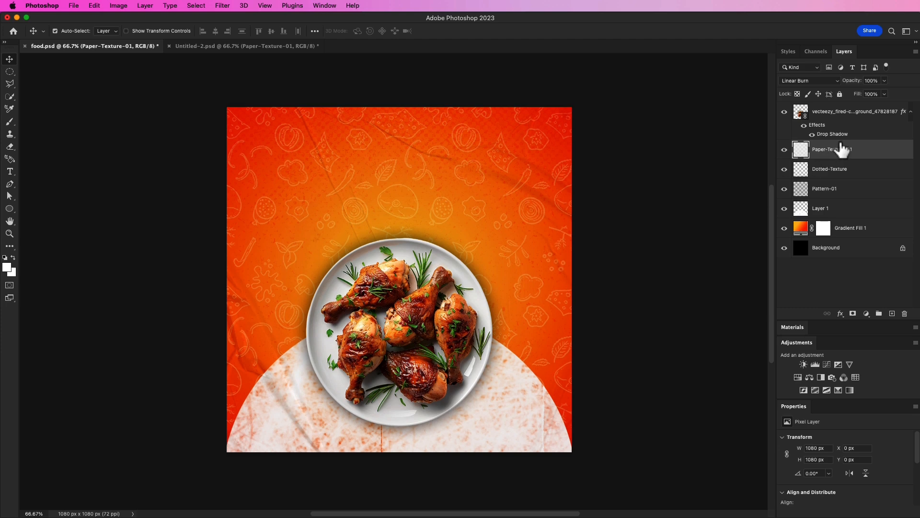
pyautogui.click(619, 188)
# Add white heading text "Spcial Tasty Bbg" and scale it up, centred near the top of the poster.
pyautogui.click(10, 172)
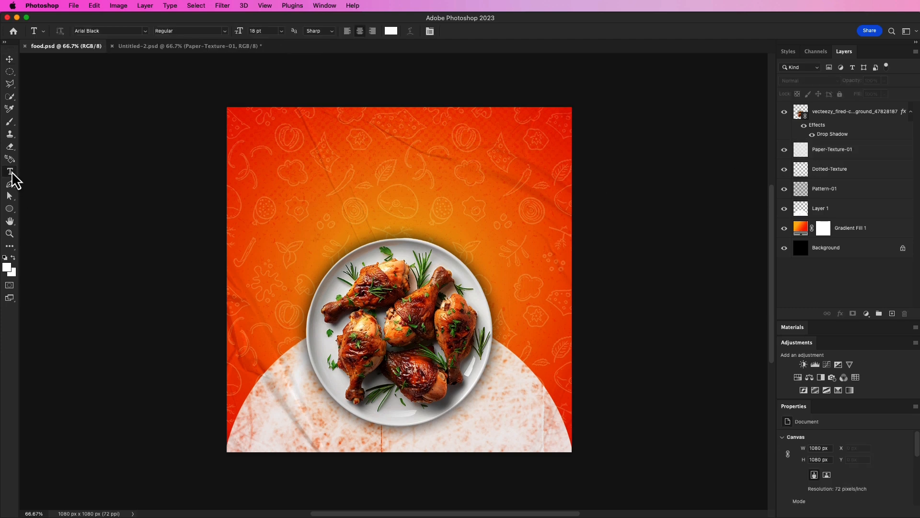
pyautogui.click(316, 176)
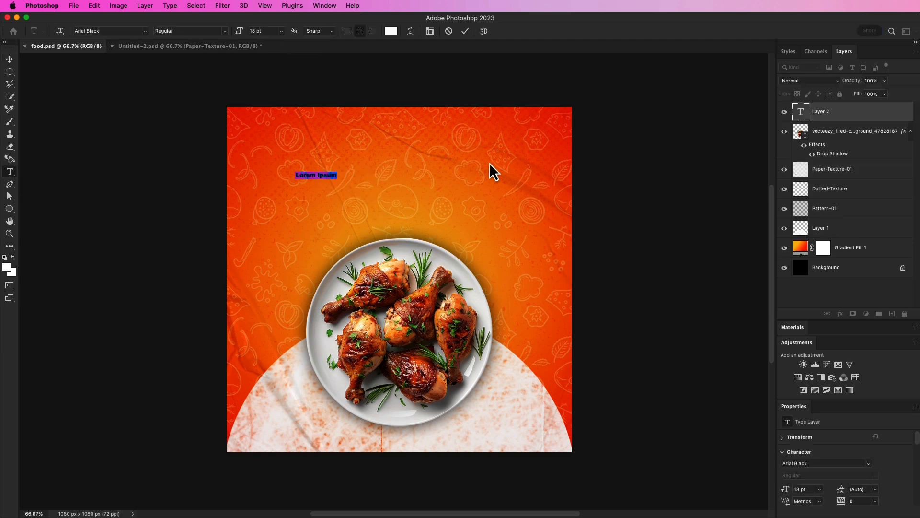
pyautogui.write('Spcial Tasty Bbg')
pyautogui.click(465, 31)
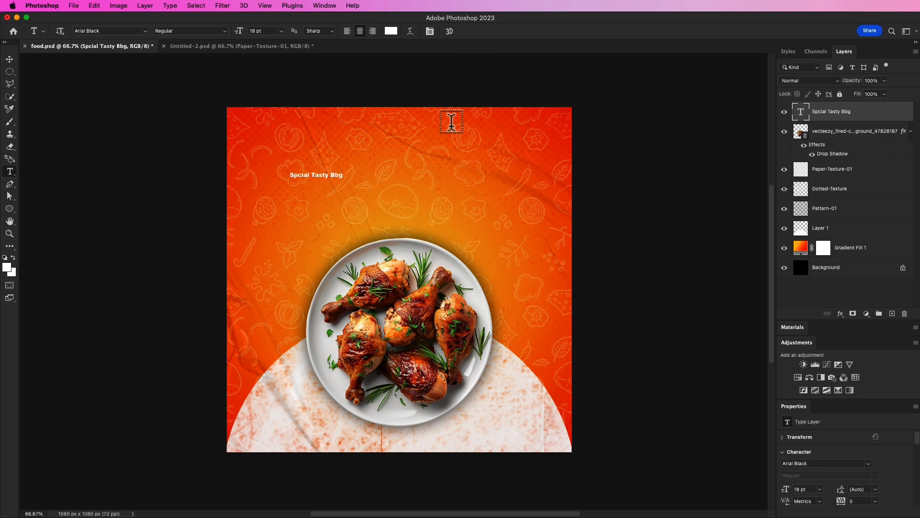
pyautogui.press('v')
pyautogui.press('super+t')
pyautogui.moveTo(341, 176); pyautogui.dragTo(428, 147)
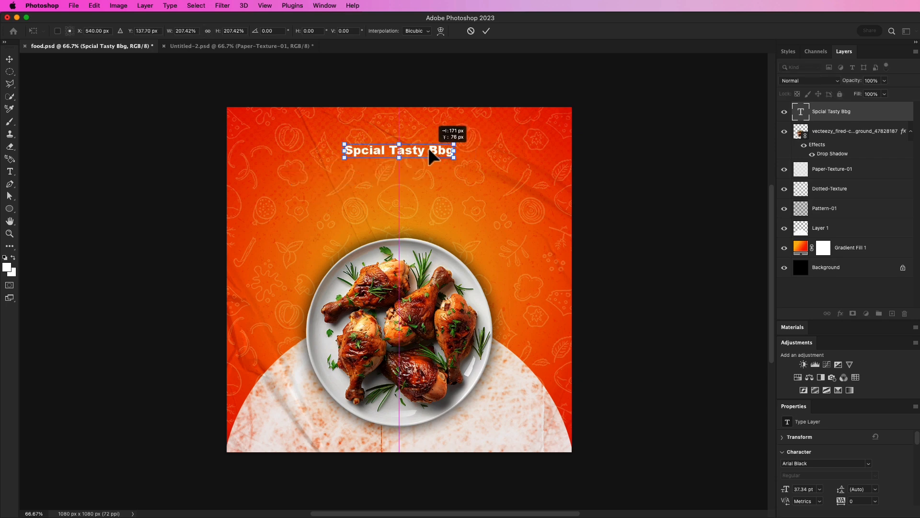
pyautogui.click(486, 31)
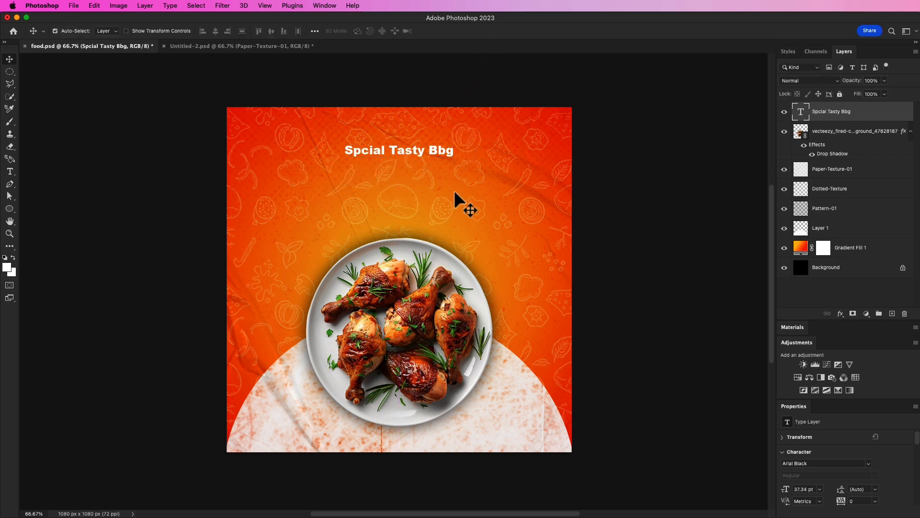
# Set the heading font to Imstory and scale the heading up to about 125%.
pyautogui.click(805, 437)
pyautogui.click(868, 449)
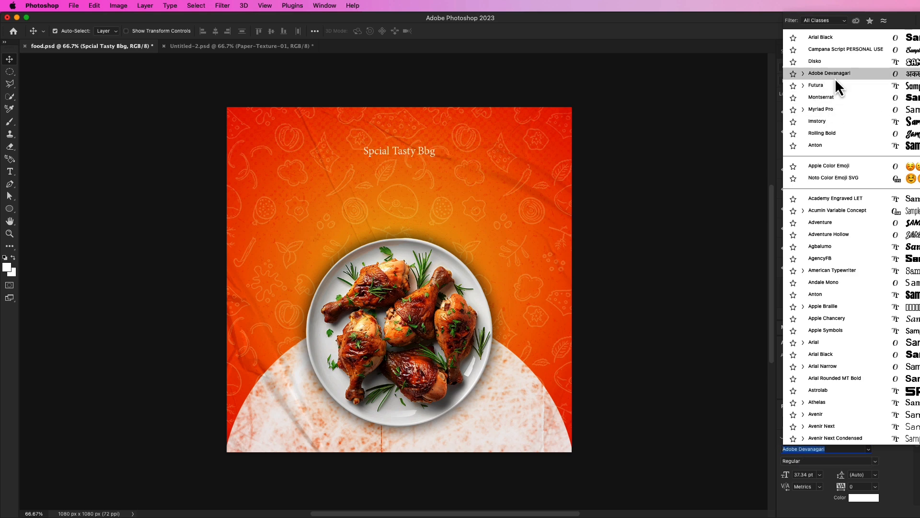
pyautogui.click(839, 121)
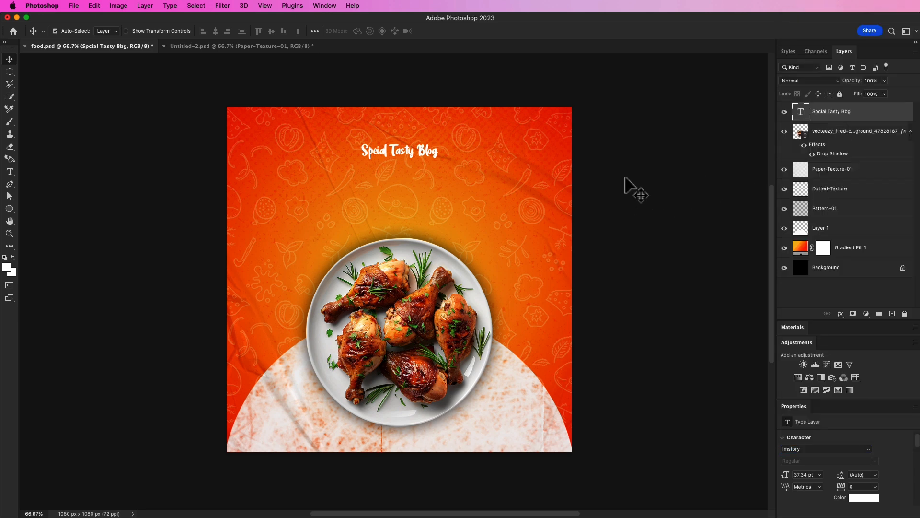
pyautogui.press('super+t')
pyautogui.moveTo(439, 143)
pyautogui.mouseDown()
pyautogui.moveTo(457, 138)
pyautogui.moveTo(446, 151)
pyautogui.moveTo(446, 139)
pyautogui.mouseUp()
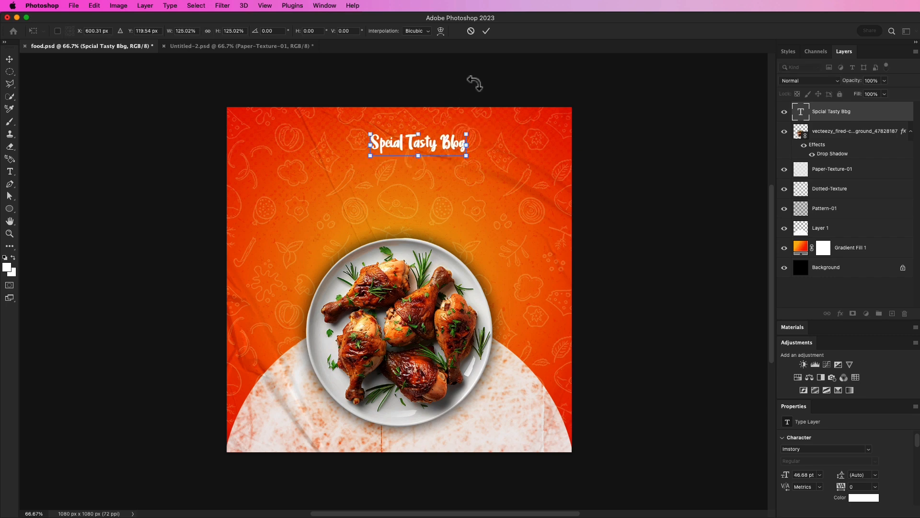
pyautogui.click(486, 31)
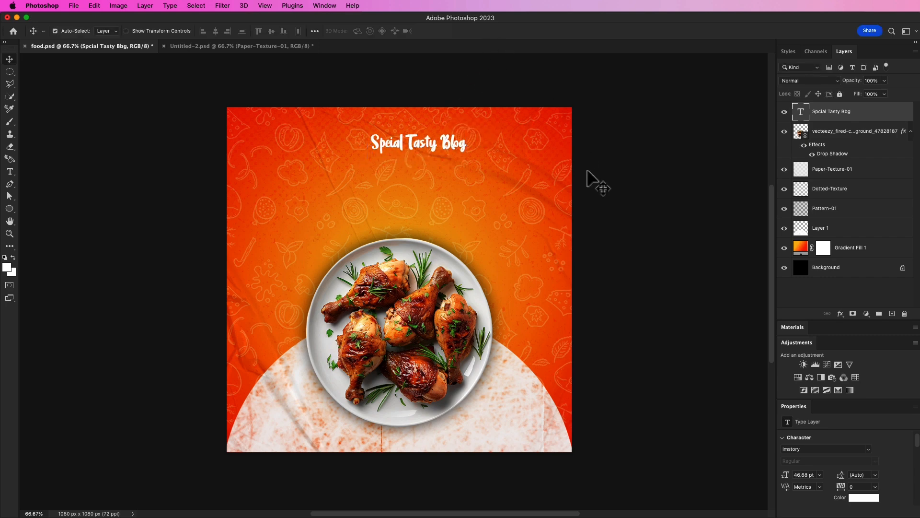
# Add the text "Chicken" and scale it up to about 206 pt, centred below the heading.
pyautogui.press('t')
pyautogui.click(316, 166)
pyautogui.write('Chicken')
pyautogui.click(465, 32)
pyautogui.press('v')
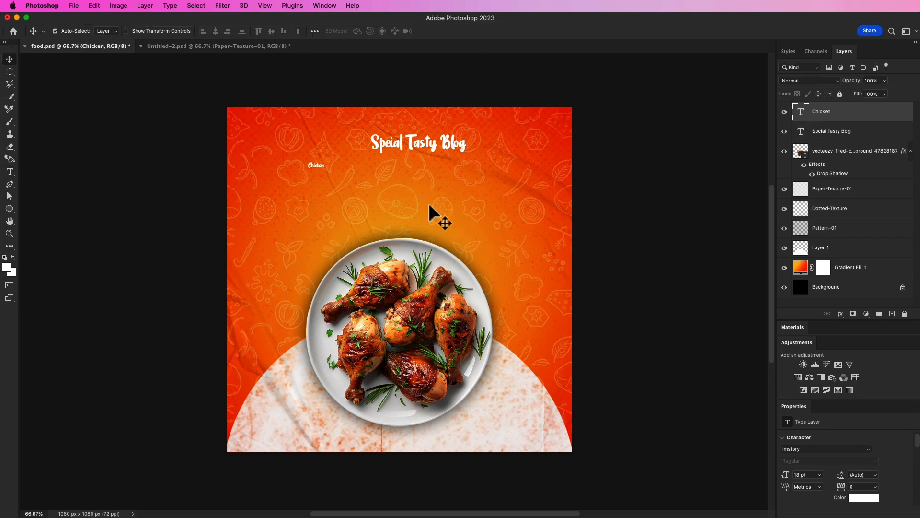
pyautogui.press('super+t')
pyautogui.moveTo(323, 168); pyautogui.dragTo(492, 191)
pyautogui.moveTo(444, 200); pyautogui.dragTo(441, 194)
pyautogui.click(486, 31)
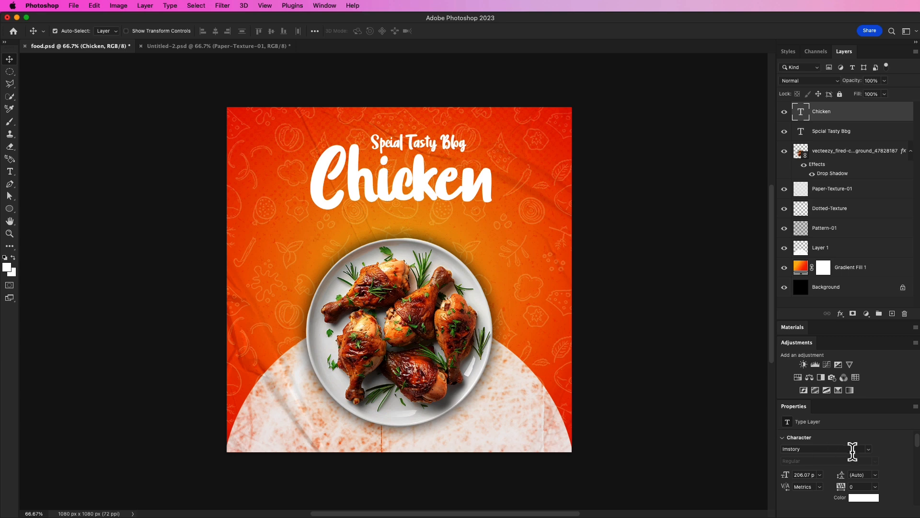
# Set the Chicken title font to Rolling Bold.
pyautogui.click(869, 449)
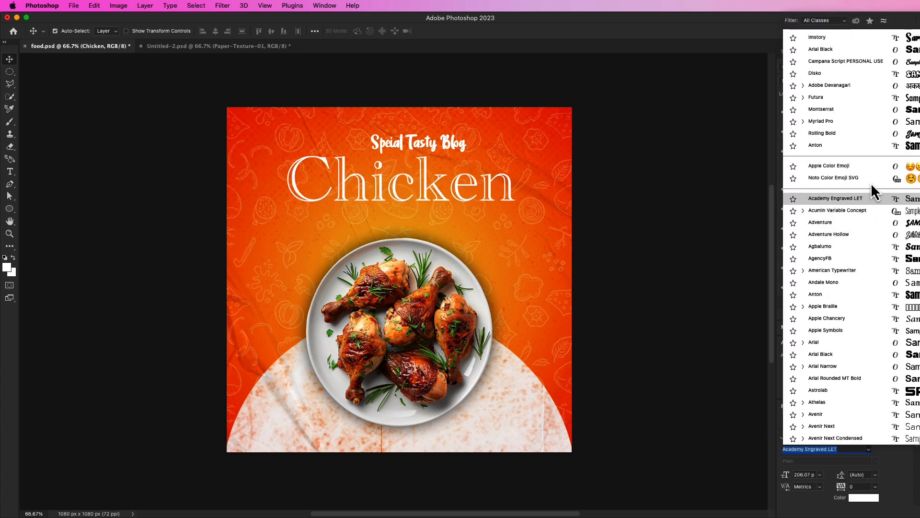
pyautogui.click(862, 136)
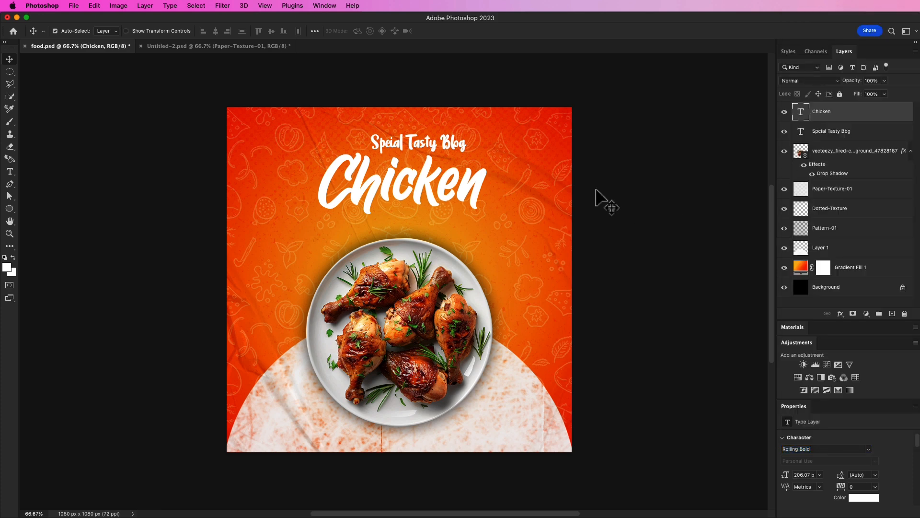
pyautogui.moveTo(438, 182); pyautogui.dragTo(438, 182)
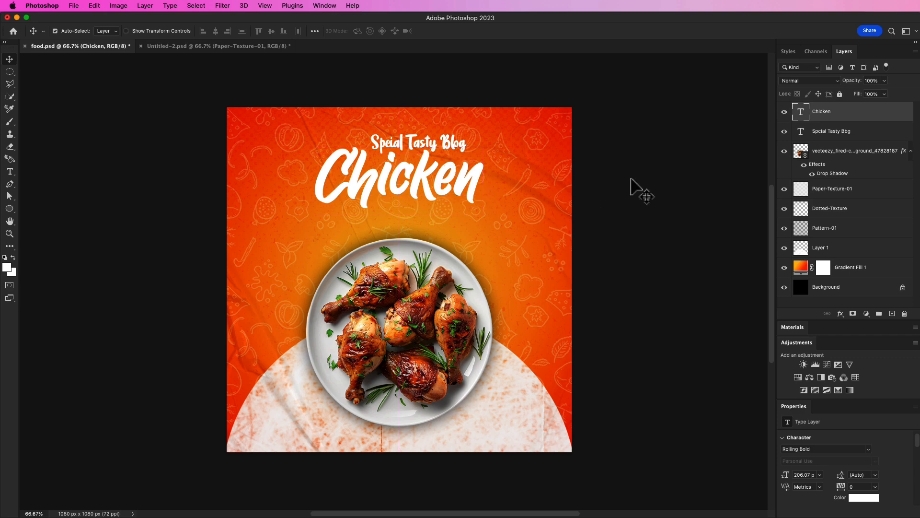
# Add a Drop Shadow to the Chicken title with size 6 px and opacity 26%.
pyautogui.click(841, 314)
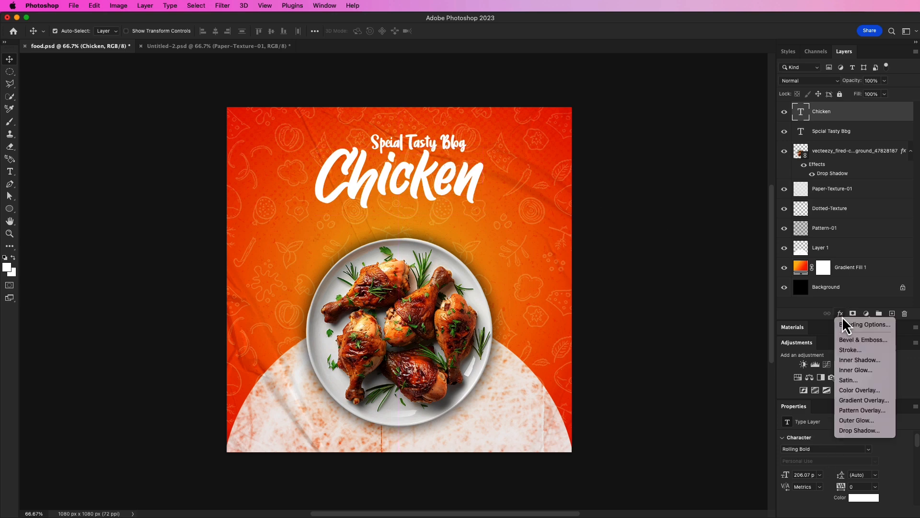
pyautogui.click(854, 431)
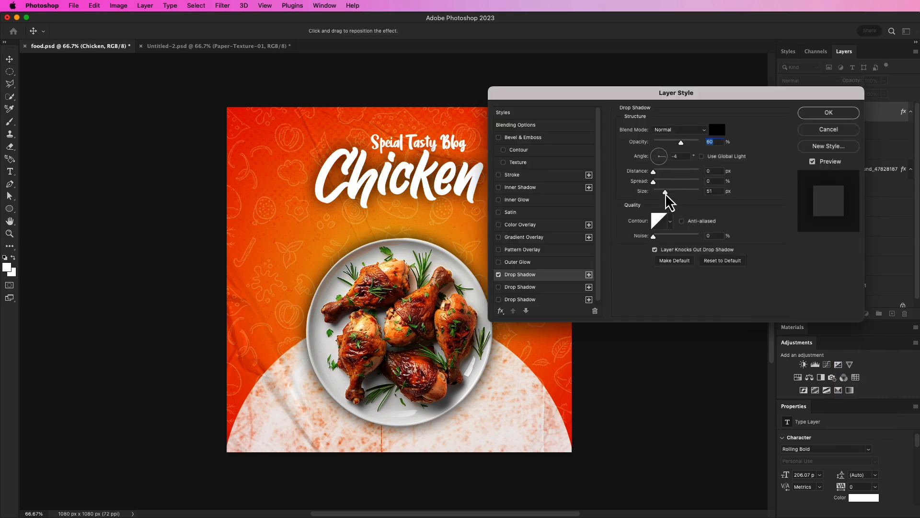
pyautogui.moveTo(667, 194); pyautogui.dragTo(656, 192)
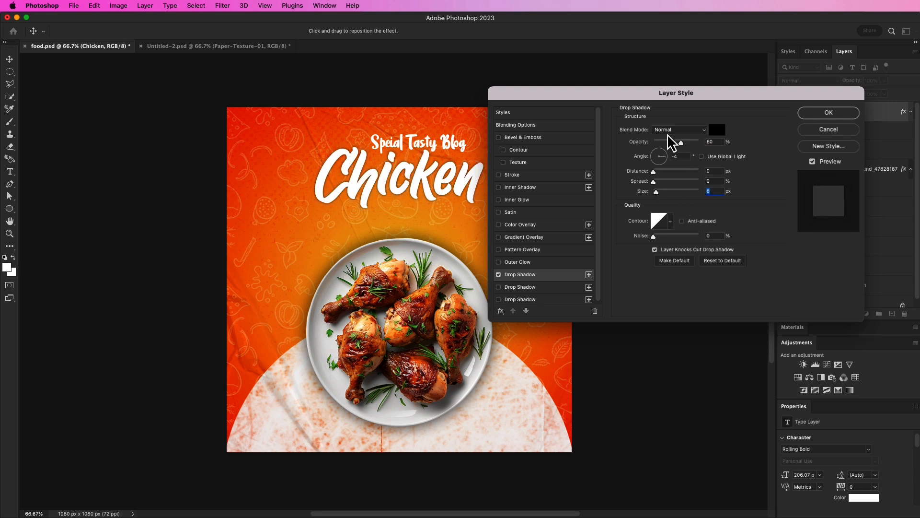
pyautogui.moveTo(656, 96); pyautogui.dragTo(685, 114)
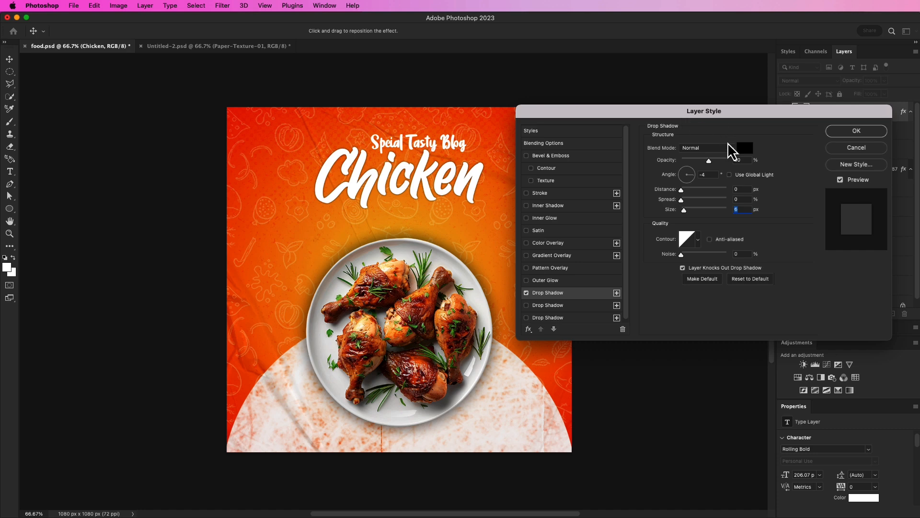
pyautogui.moveTo(710, 161); pyautogui.dragTo(691, 164)
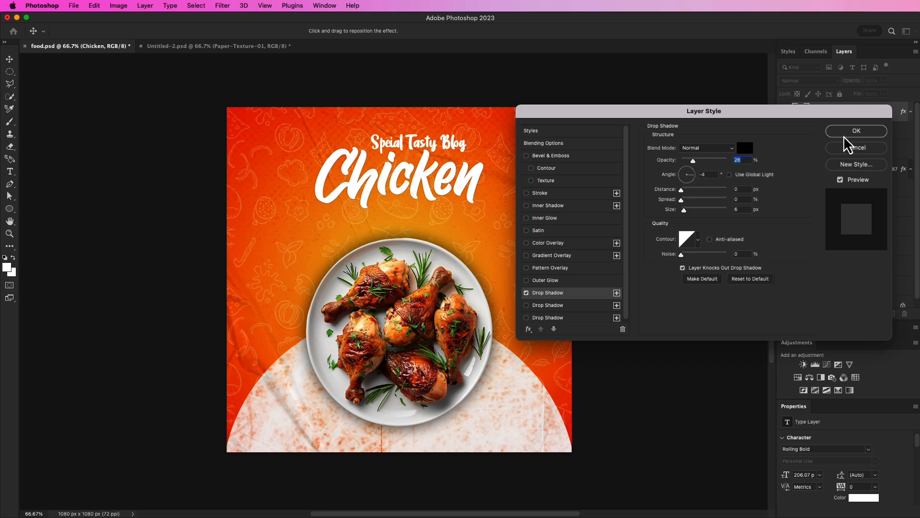
pyautogui.click(848, 135)
# Finish adjusting the Chicken title's drop shadow settings and close the Layer Style dialog.
pyautogui.click(673, 207)
pyautogui.moveTo(647, 223); pyautogui.dragTo(648, 218)
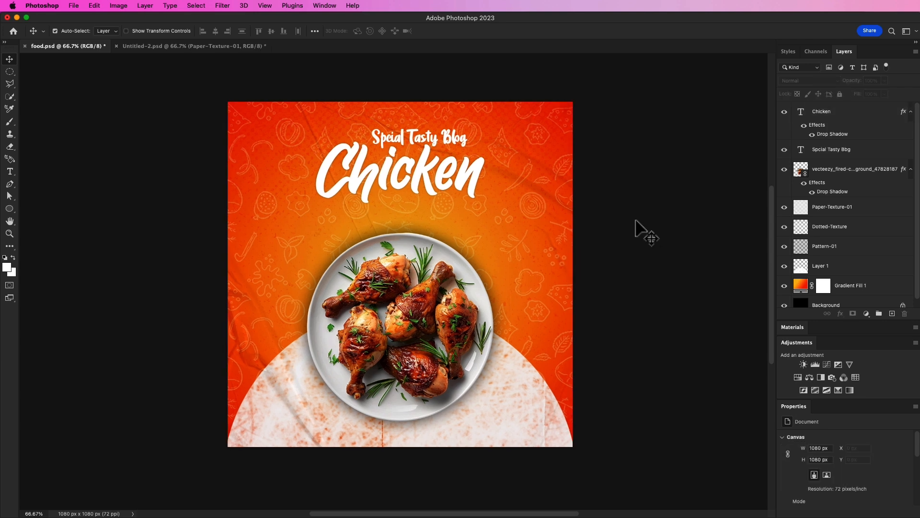
# Add the text "Only For Today" and move it just below the Chicken title, centred on the poster.
pyautogui.press('t')
pyautogui.click(386, 207)
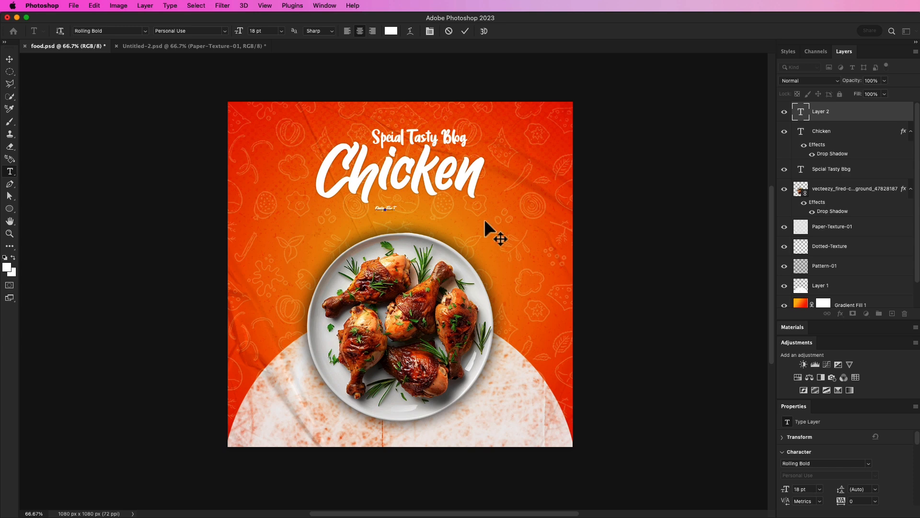
pyautogui.click(465, 32)
pyautogui.press('v')
pyautogui.moveTo(479, 196); pyautogui.dragTo(484, 212)
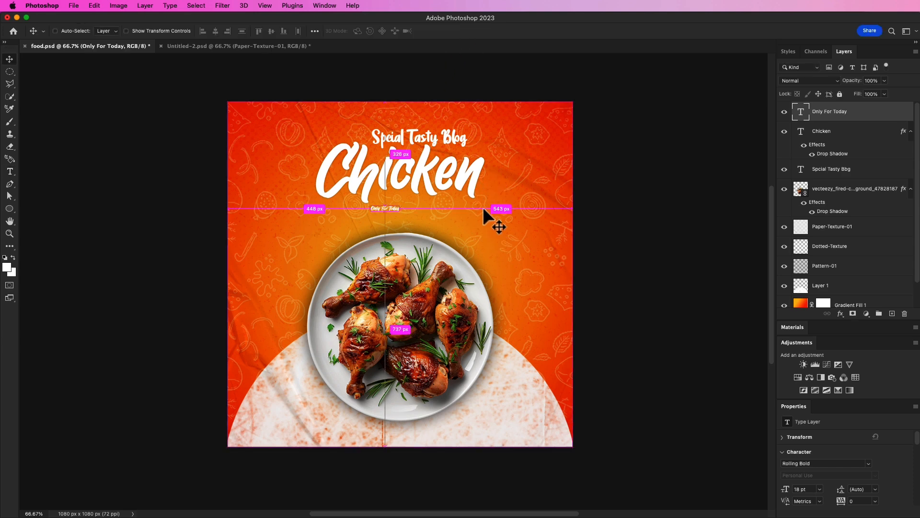
# Scale the Only For Today text up to about 66 pt.
pyautogui.hotkey('ctrl', 't')
pyautogui.moveTo(399, 208); pyautogui.dragTo(457, 204)
pyautogui.click(486, 31)
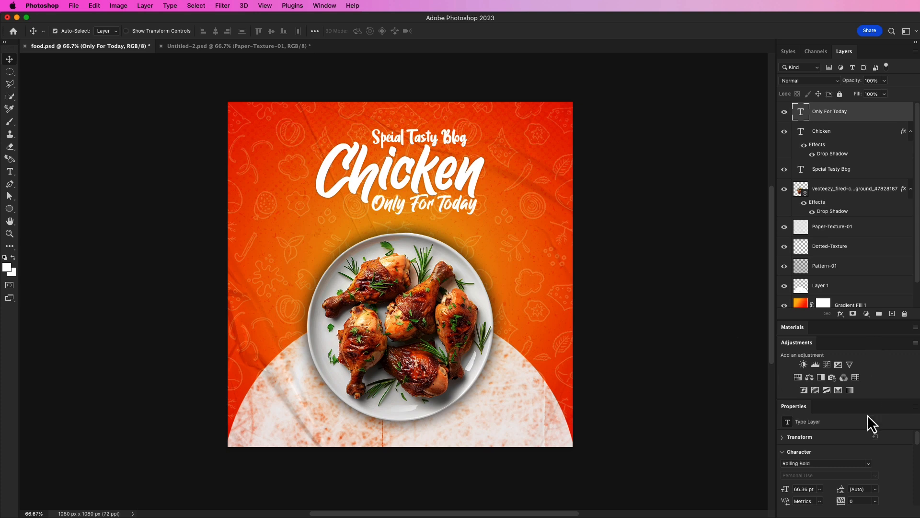
# Set the Only For Today font to Campana Script PERSONAL USE and scale it up to about 80 pt.
pyautogui.click(869, 465)
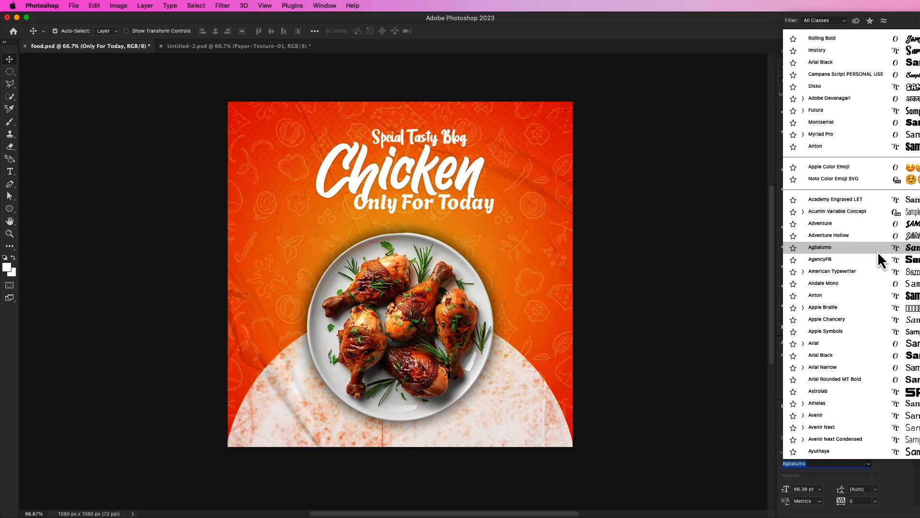
pyautogui.click(876, 76)
pyautogui.press('super+t')
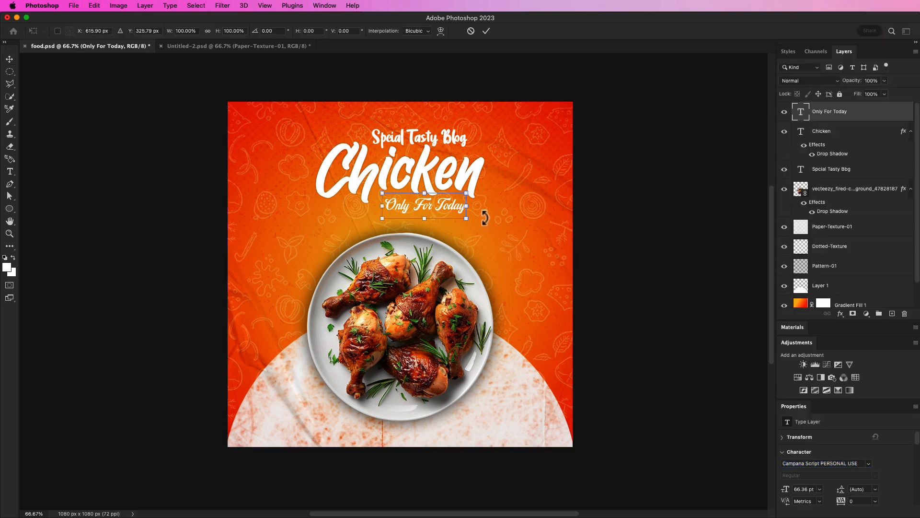
pyautogui.moveTo(467, 207)
pyautogui.mouseDown()
pyautogui.moveTo(484, 206)
pyautogui.moveTo(451, 208)
pyautogui.mouseUp()
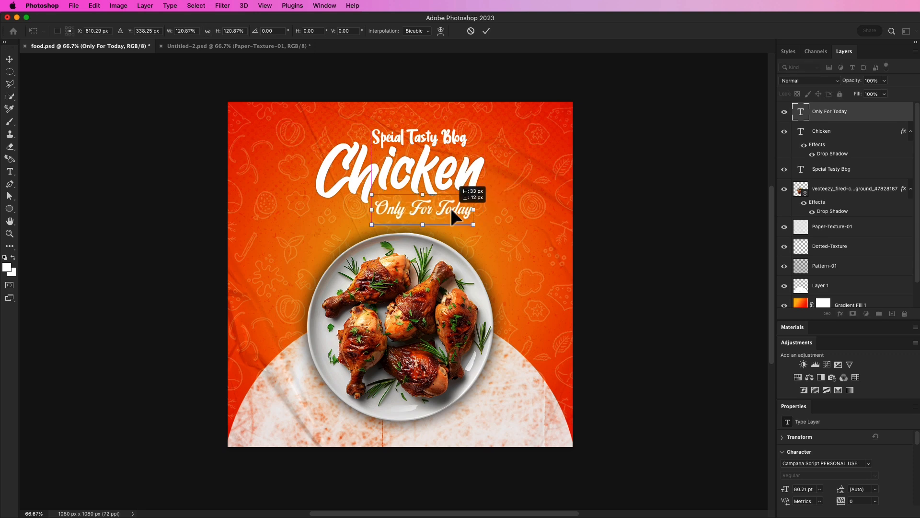
pyautogui.click(486, 31)
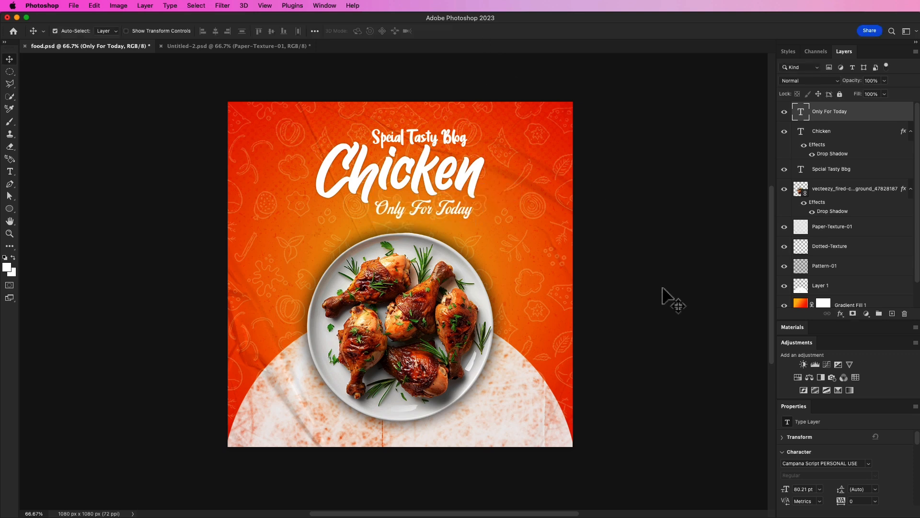
# Add a Drop Shadow to the Only For Today text and confirm the Layer Style dialog.
pyautogui.click(841, 314)
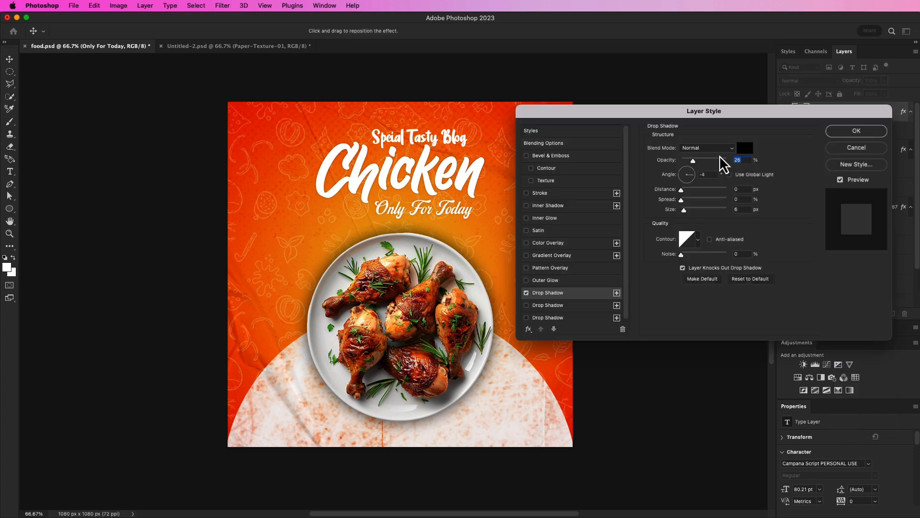
pyautogui.moveTo(696, 164)
pyautogui.mouseDown()
pyautogui.moveTo(714, 165)
pyautogui.moveTo(696, 168)
pyautogui.mouseUp()
pyautogui.click(855, 131)
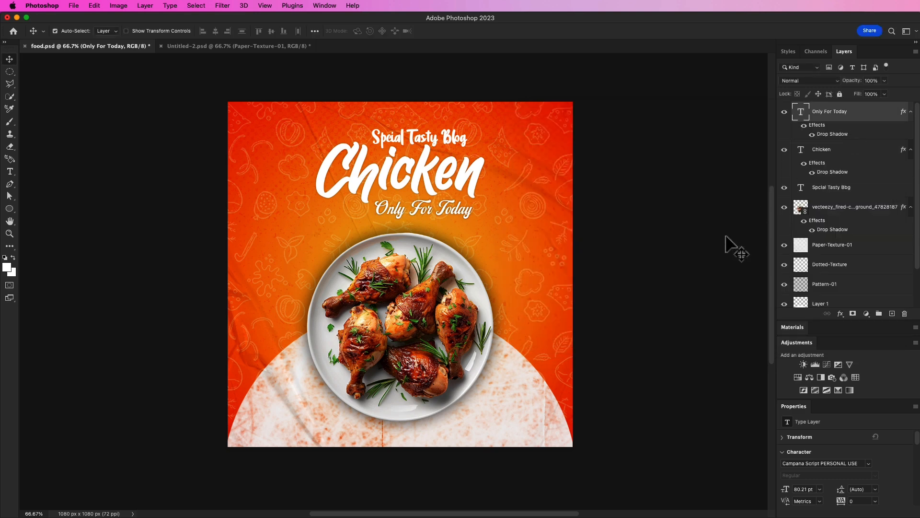
# Nudge the Only For Today text slightly left and down beneath the Chicken title.
pyautogui.moveTo(455, 211); pyautogui.dragTo(448, 211)
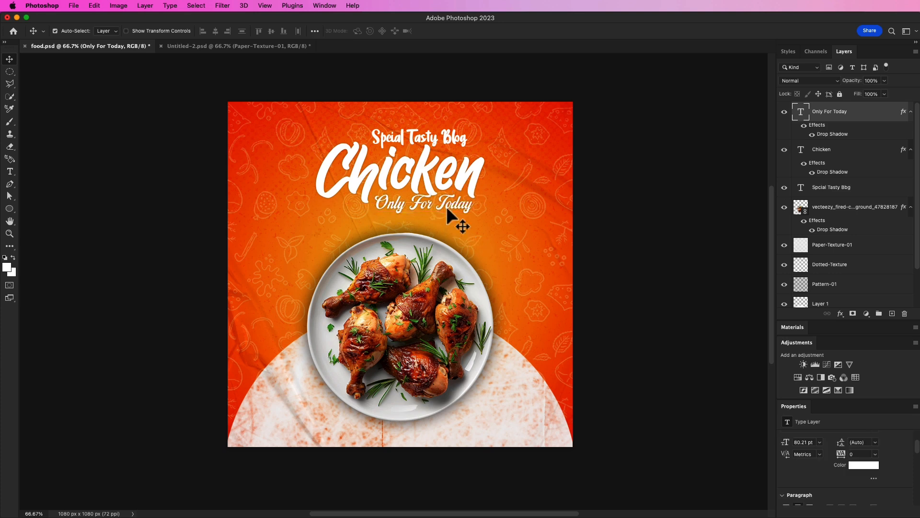
pyautogui.doubleClick(448, 211)
pyautogui.press('Escape')
pyautogui.press('v')
pyautogui.press('Down')
pyautogui.press('Down')
pyautogui.press('Down')
pyautogui.press('Down')
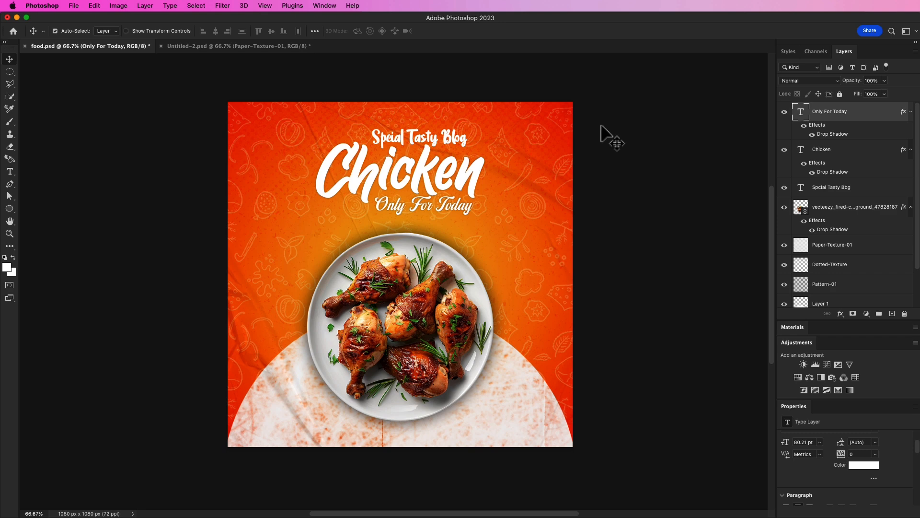
pyautogui.click(623, 160)
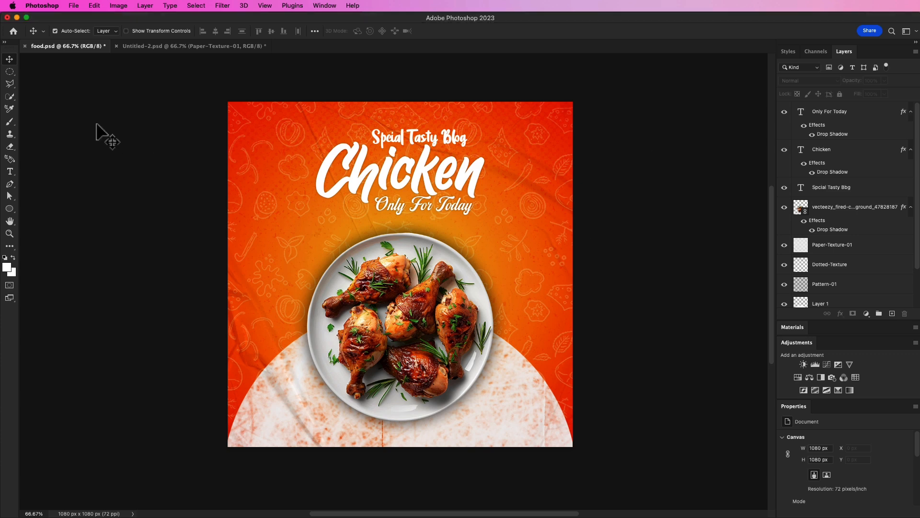
# Place a linked red chilli image, scale it to about 24%, rotate it about -54° and position it at the lower-left corner.
pyautogui.click(73, 5)
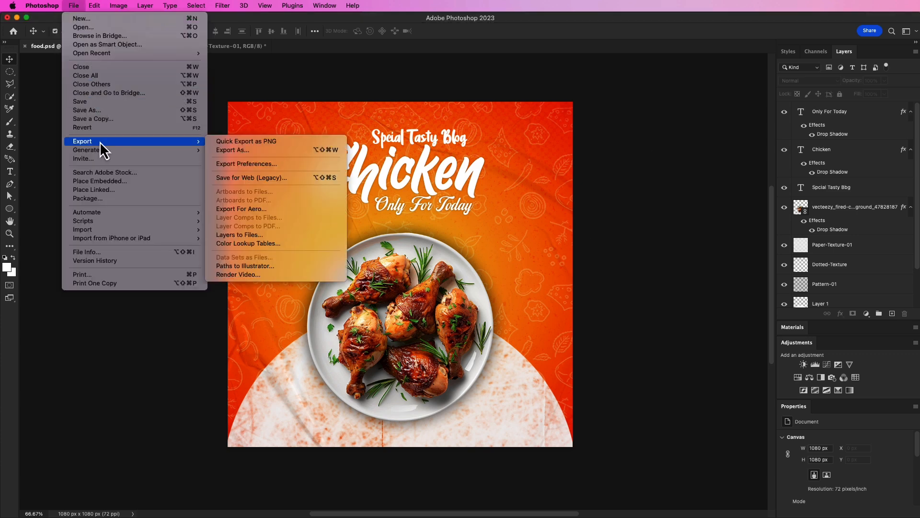
pyautogui.click(94, 190)
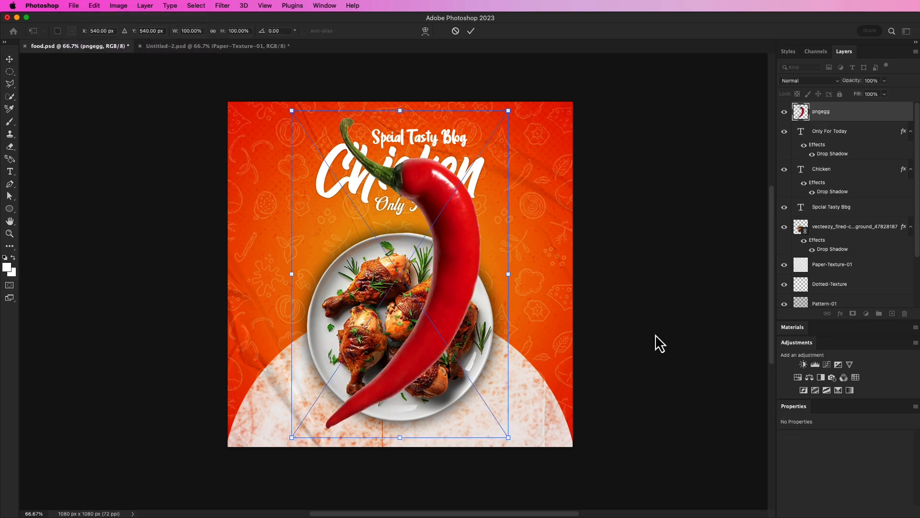
pyautogui.moveTo(507, 111); pyautogui.dragTo(304, 307)
pyautogui.moveTo(344, 375); pyautogui.dragTo(285, 378)
pyautogui.moveTo(245, 320); pyautogui.dragTo(259, 359)
pyautogui.moveTo(291, 403); pyautogui.dragTo(268, 396)
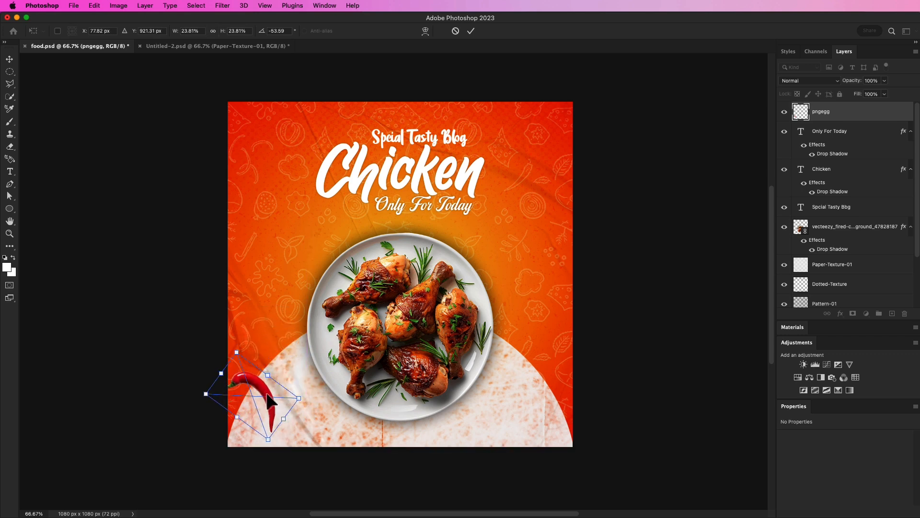
pyautogui.click(471, 31)
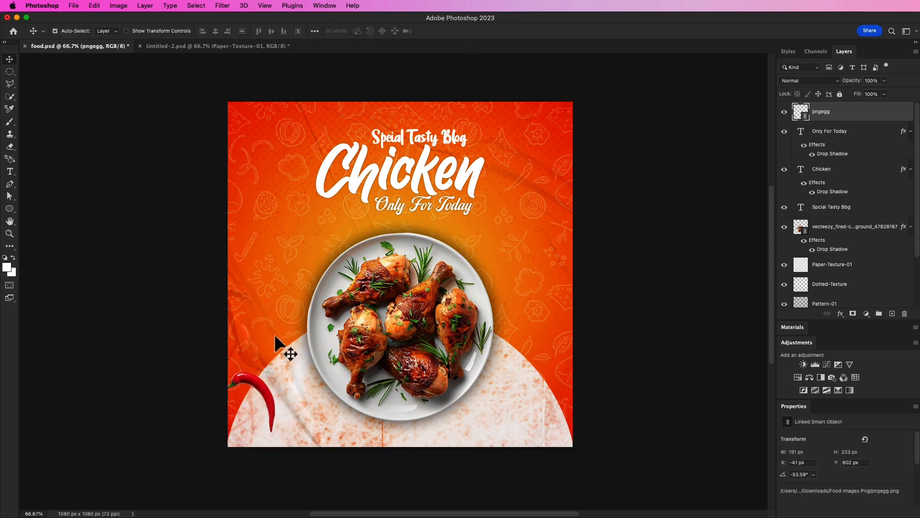
# Duplicate the chilli and move one to the top-right corner, rotated to about 124°.
pyautogui.moveTo(265, 389)
pyautogui.mouseDown()
pyautogui.moveTo(523, 264)
pyautogui.moveTo(549, 172)
pyautogui.moveTo(533, 198)
pyautogui.moveTo(282, 397)
pyautogui.moveTo(265, 396)
pyautogui.mouseUp()
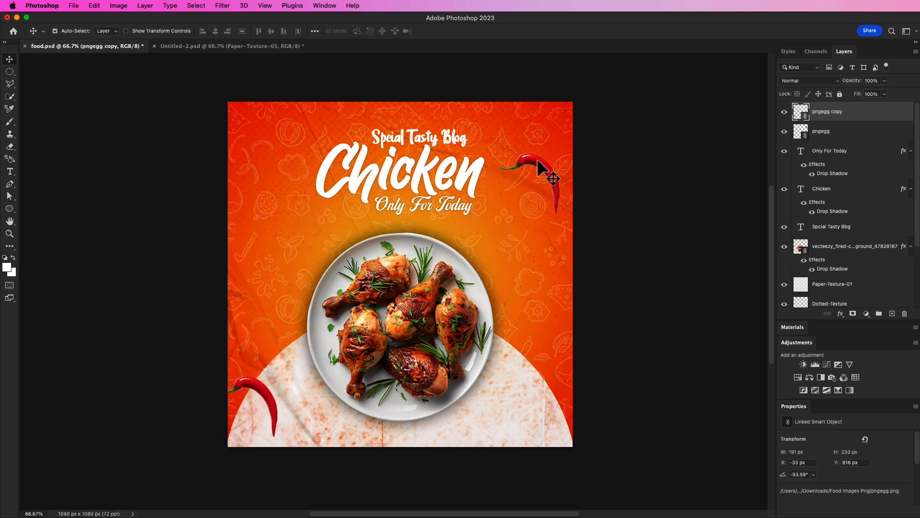
pyautogui.press('super+t')
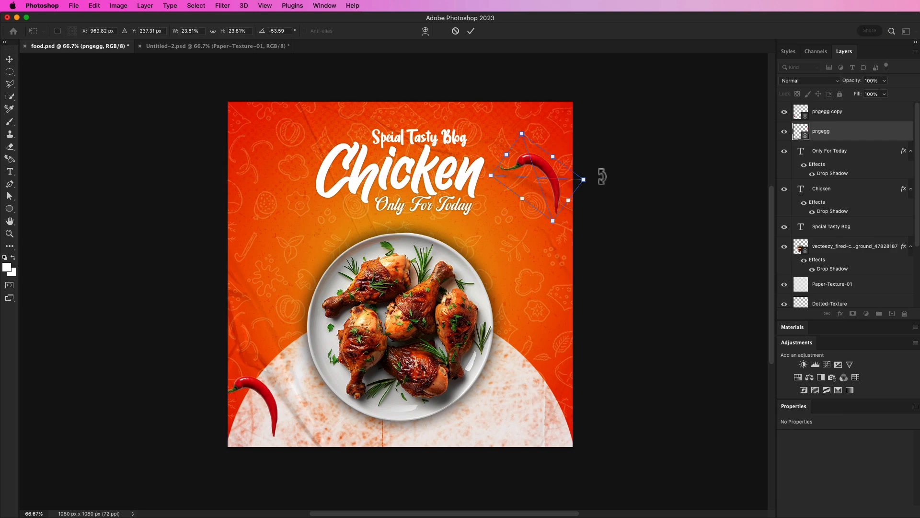
pyautogui.moveTo(597, 180); pyautogui.dragTo(478, 180)
pyautogui.moveTo(534, 192); pyautogui.dragTo(537, 176)
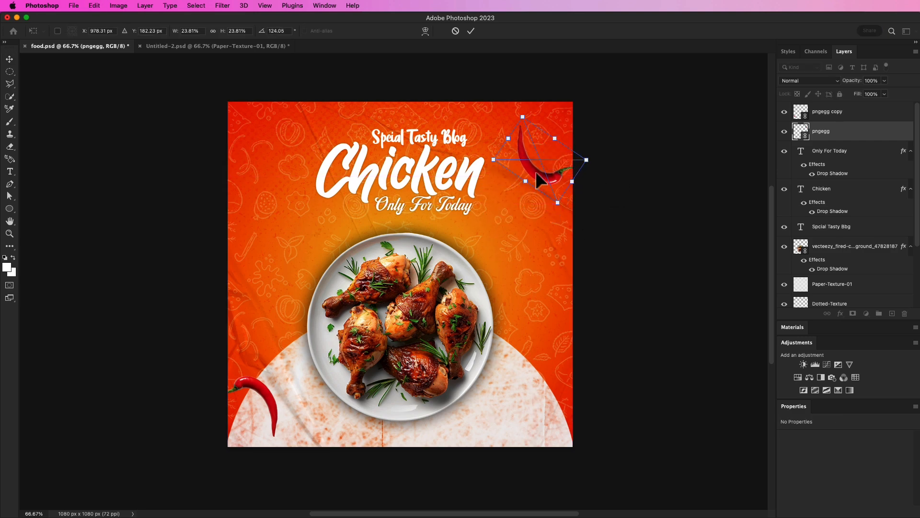
pyautogui.click(471, 31)
pyautogui.scroll(-1, 613, 136)
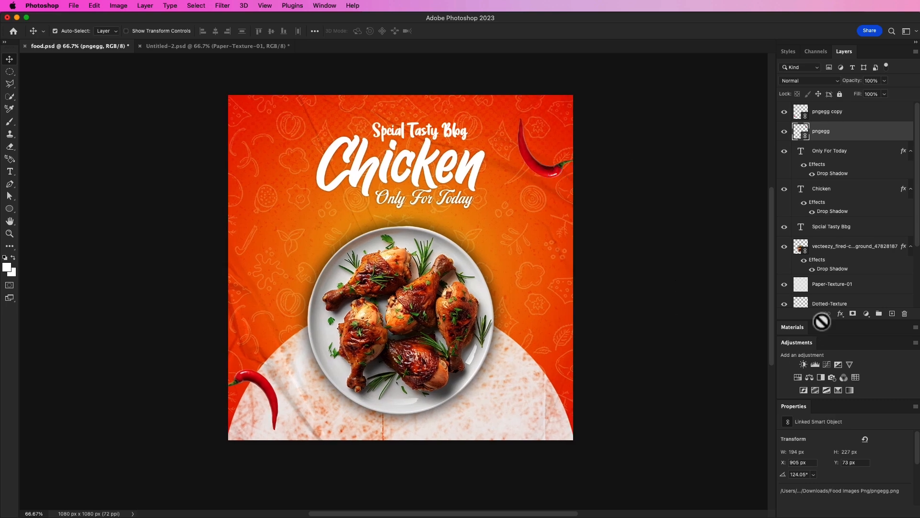
pyautogui.click(839, 314)
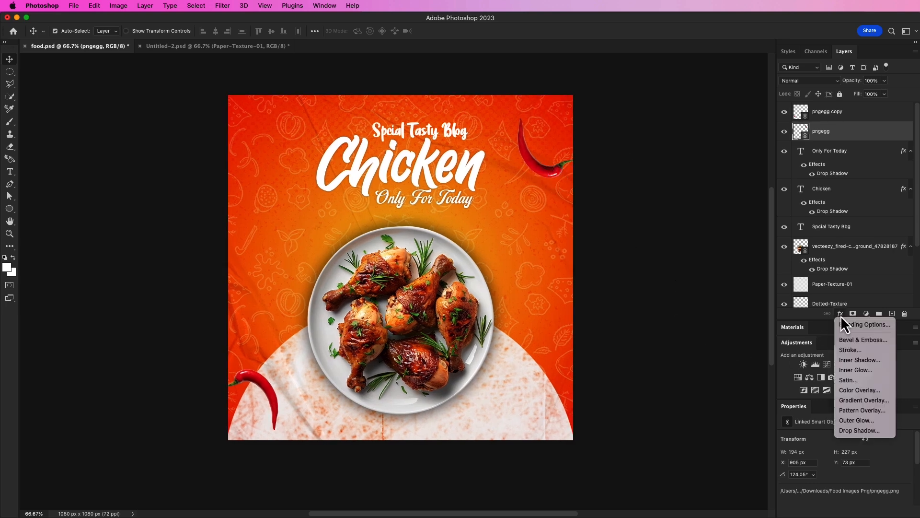
pyautogui.click(706, 324)
pyautogui.click(222, 5)
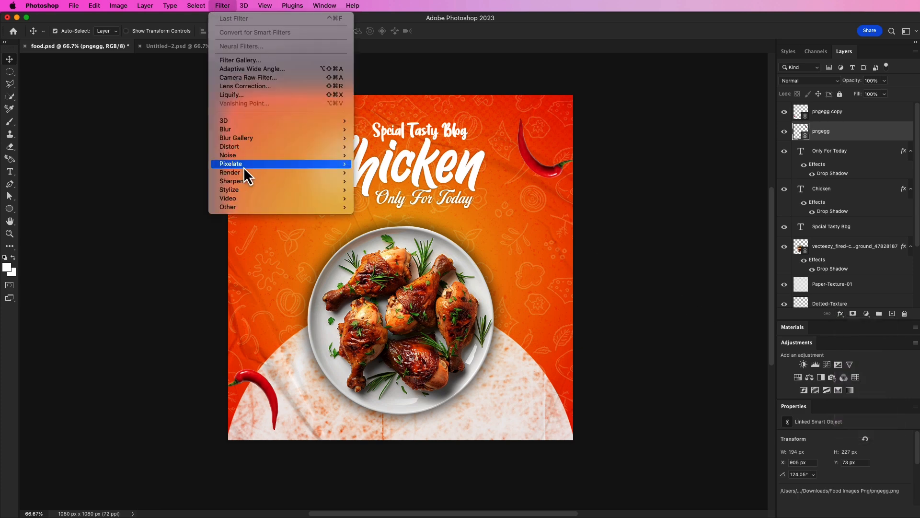
pyautogui.moveTo(239, 128)
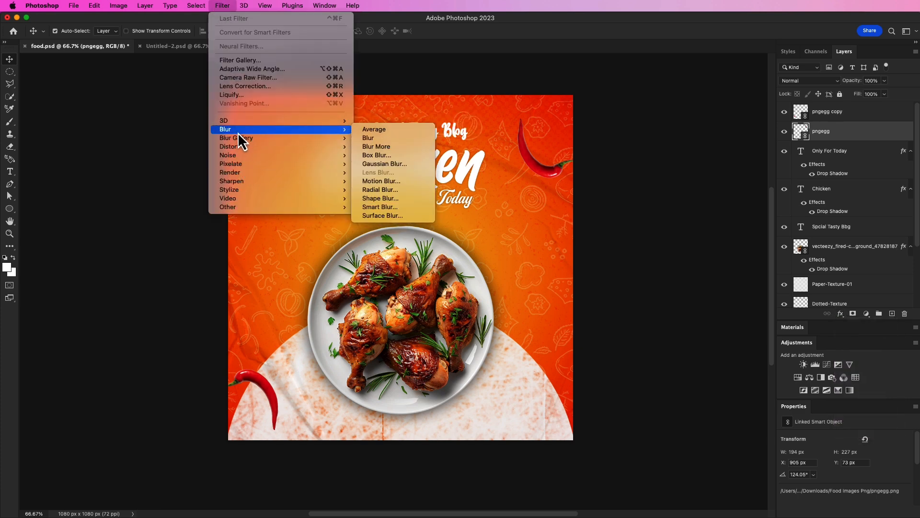
pyautogui.click(380, 154)
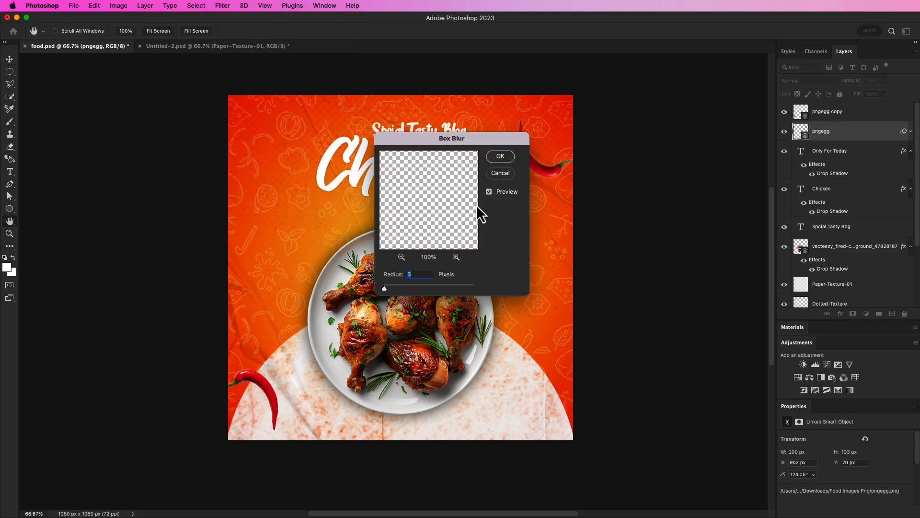
pyautogui.click(501, 174)
# Apply a Motion Blur with angle 0 and distance 6 pixels to the top-right chilli.
pyautogui.click(223, 6)
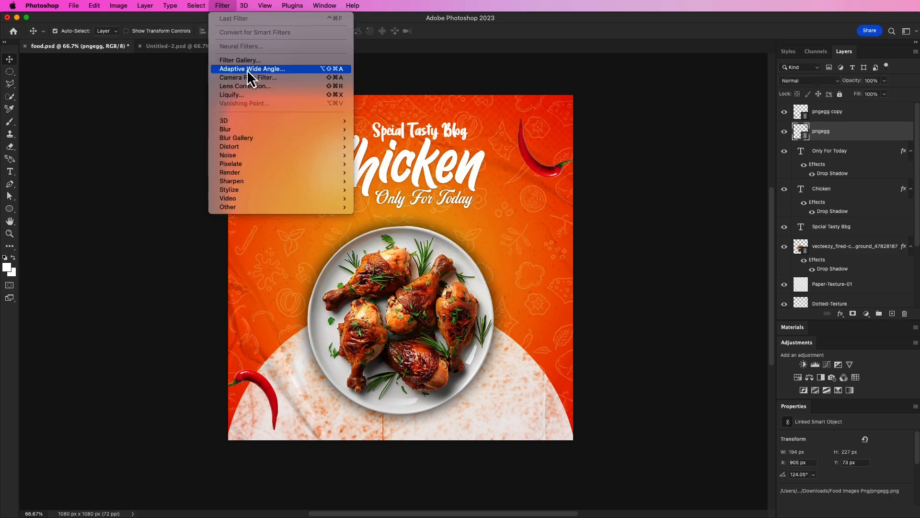
pyautogui.moveTo(236, 132)
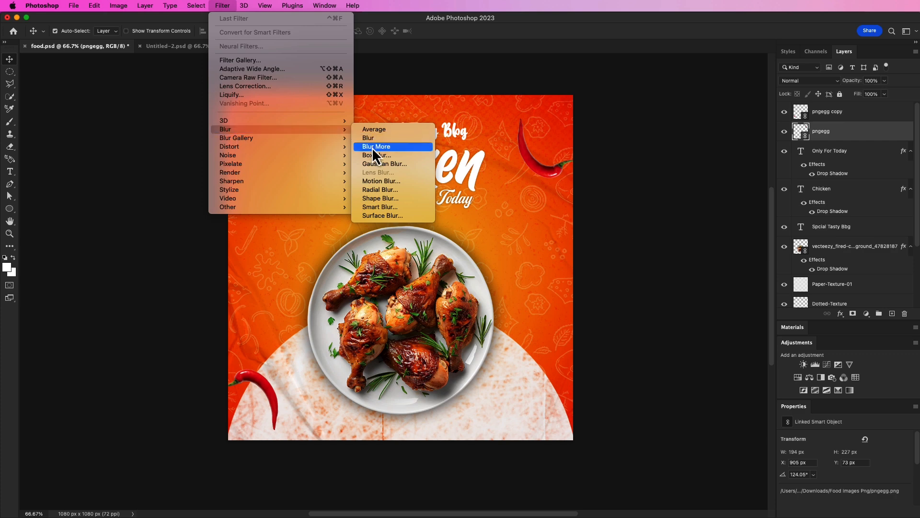
pyautogui.click(381, 181)
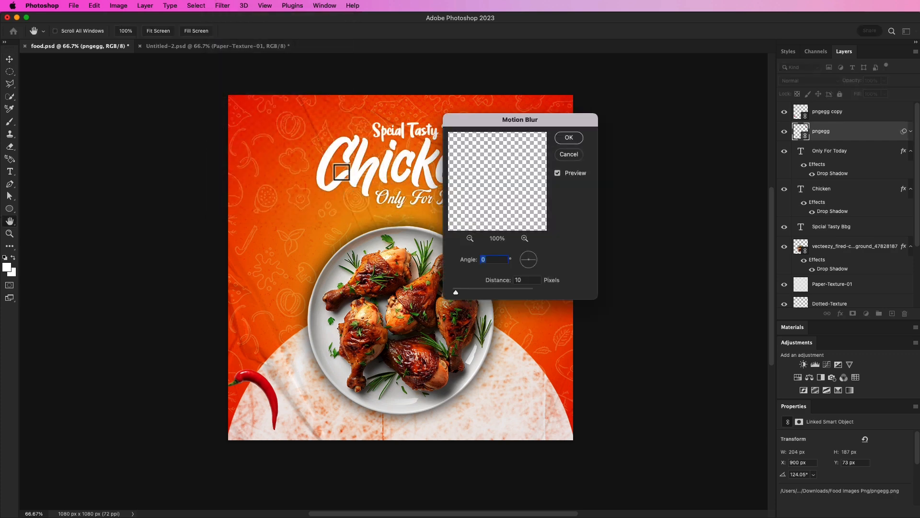
pyautogui.moveTo(533, 117); pyautogui.dragTo(692, 168)
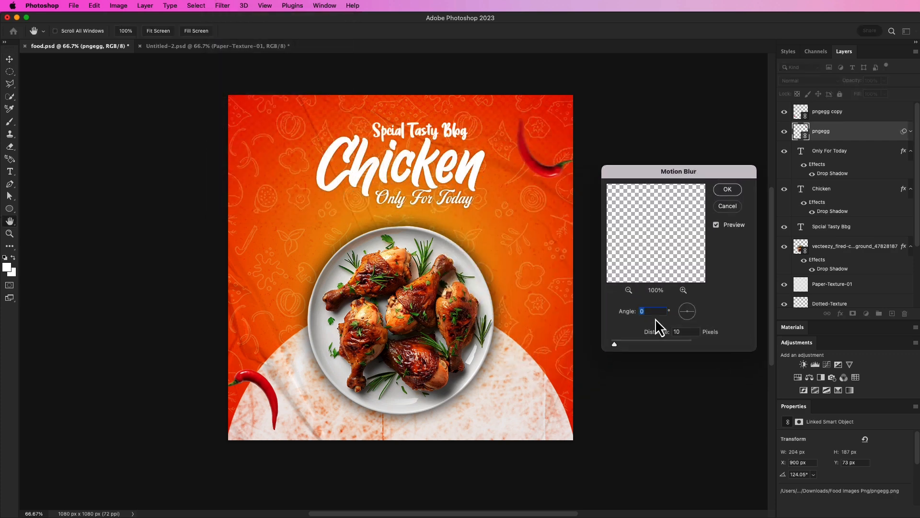
pyautogui.moveTo(614, 345); pyautogui.dragTo(613, 344)
pyautogui.click(727, 190)
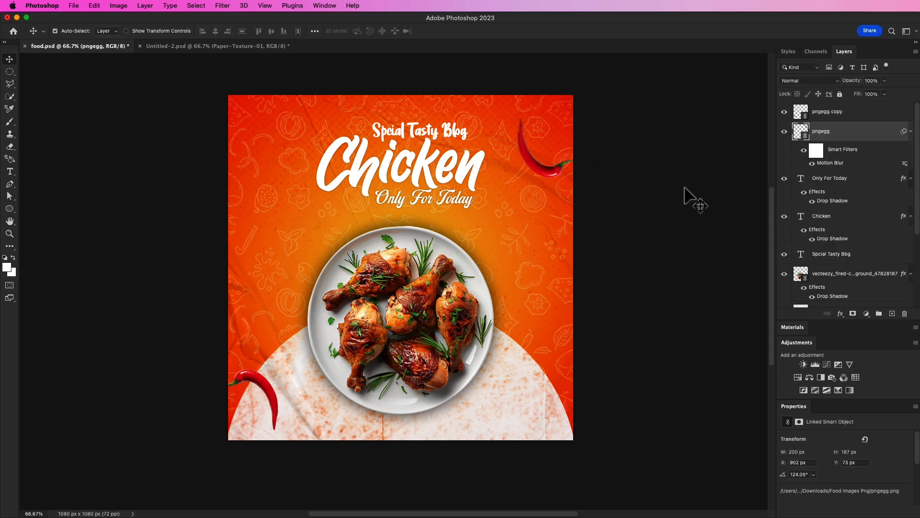
# Apply the same Motion Blur with distance 6 pixels to the lower-left chilli.
pyautogui.click(275, 400)
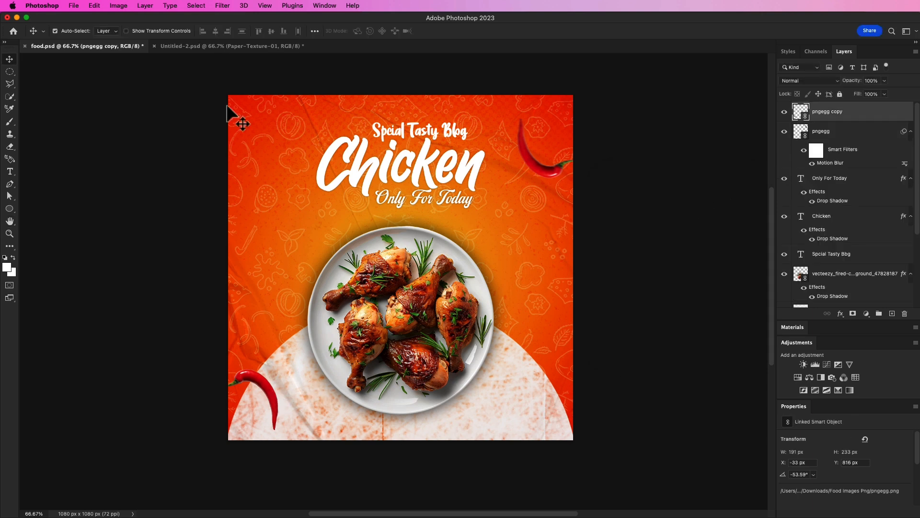
pyautogui.click(223, 5)
pyautogui.click(234, 18)
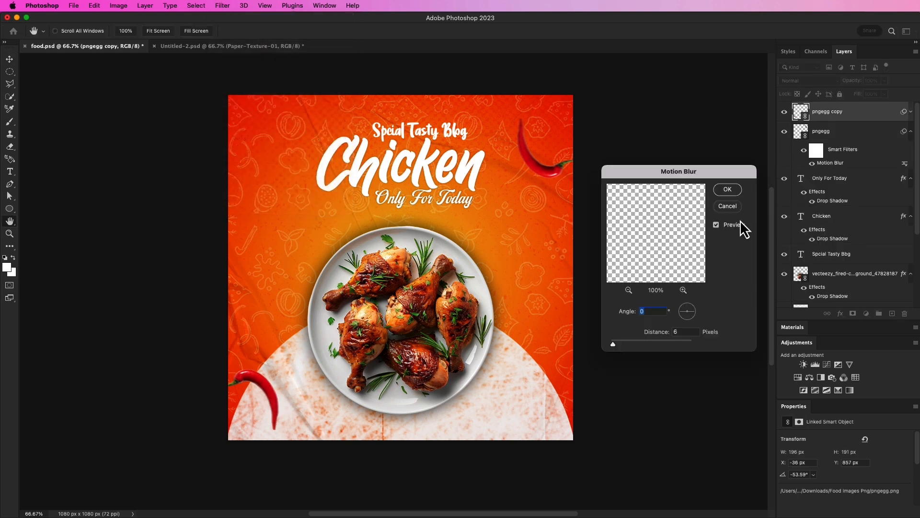
pyautogui.click(727, 189)
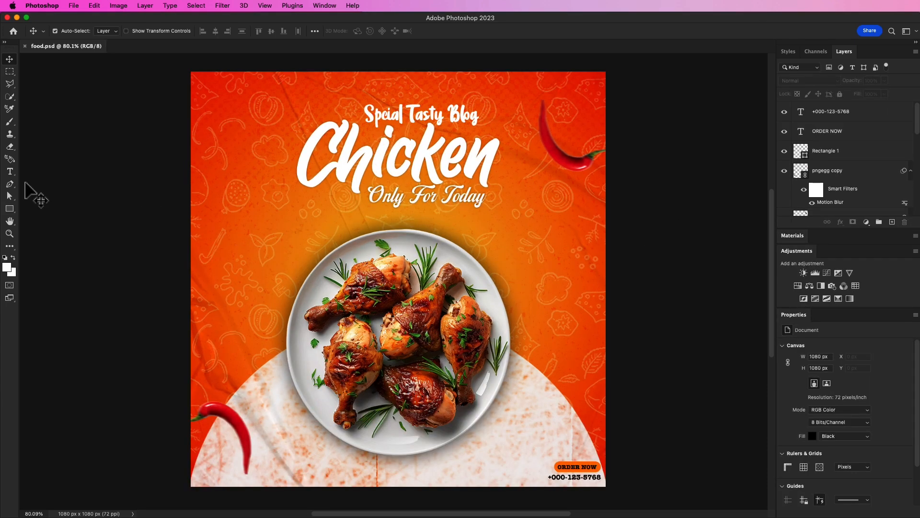
# Draw a black circle about 137 px wide to the right of the plate with the Ellipse tool.
pyautogui.click(11, 210)
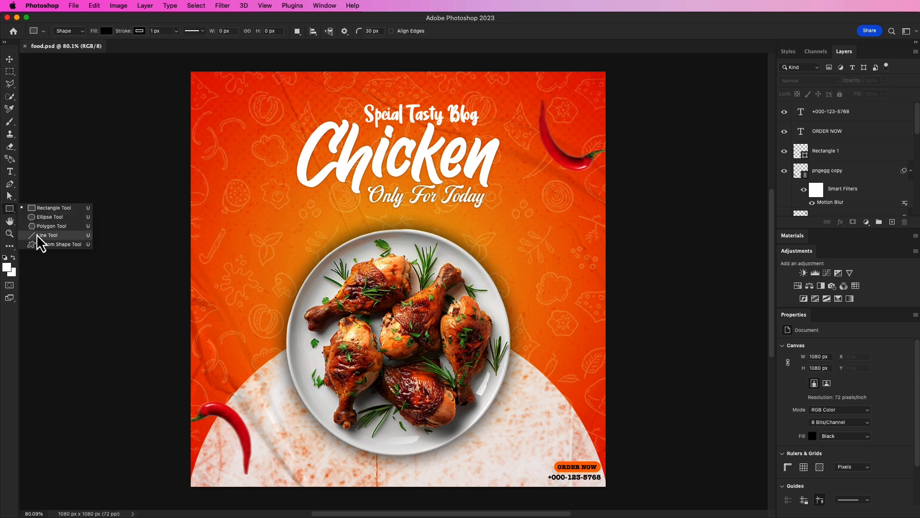
pyautogui.click(39, 218)
pyautogui.moveTo(530, 226); pyautogui.dragTo(583, 278)
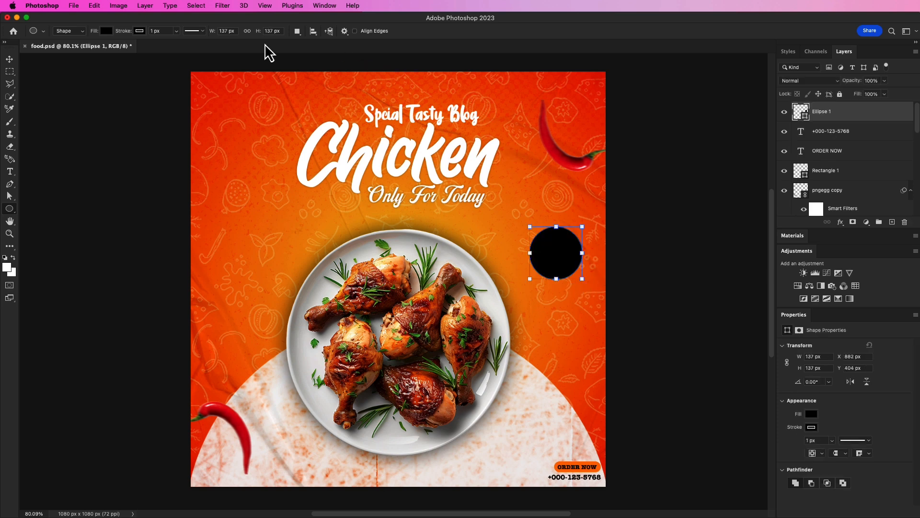
# Change the black circle to no fill with a white stroke.
pyautogui.click(9, 59)
pyautogui.moveTo(540, 254); pyautogui.dragTo(541, 253)
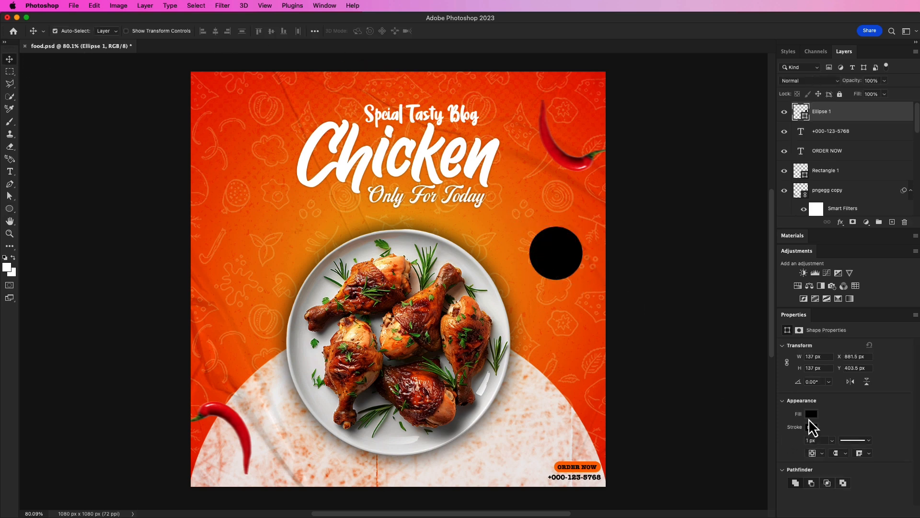
pyautogui.click(810, 426)
pyautogui.click(792, 362)
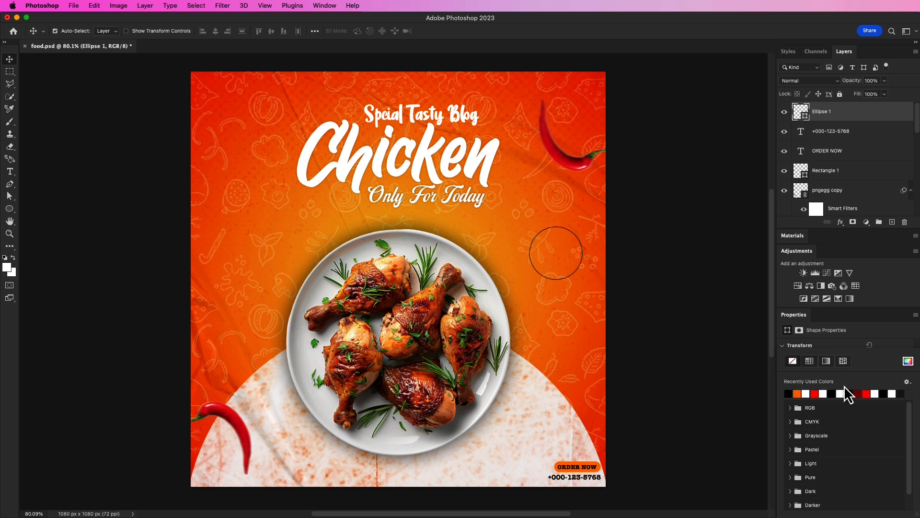
pyautogui.click(887, 343)
pyautogui.click(810, 427)
pyautogui.click(822, 395)
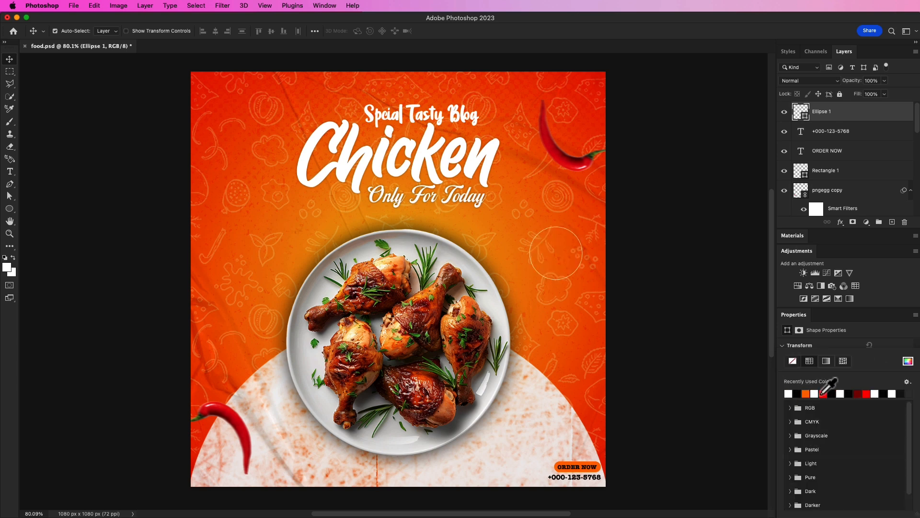
pyautogui.click(874, 326)
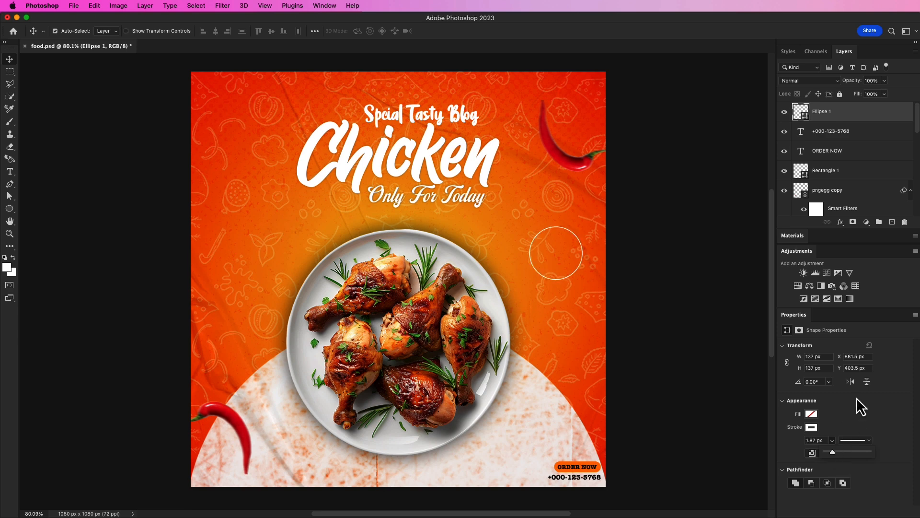
# Move the circle slightly down and right and give its stroke a dashed line style.
pyautogui.click(888, 377)
pyautogui.moveTo(581, 266); pyautogui.dragTo(590, 283)
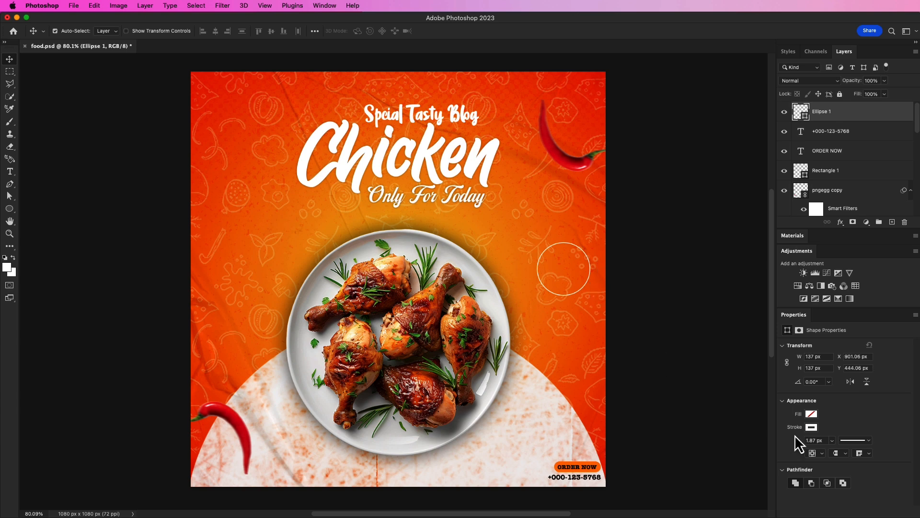
pyautogui.click(868, 440)
pyautogui.click(864, 456)
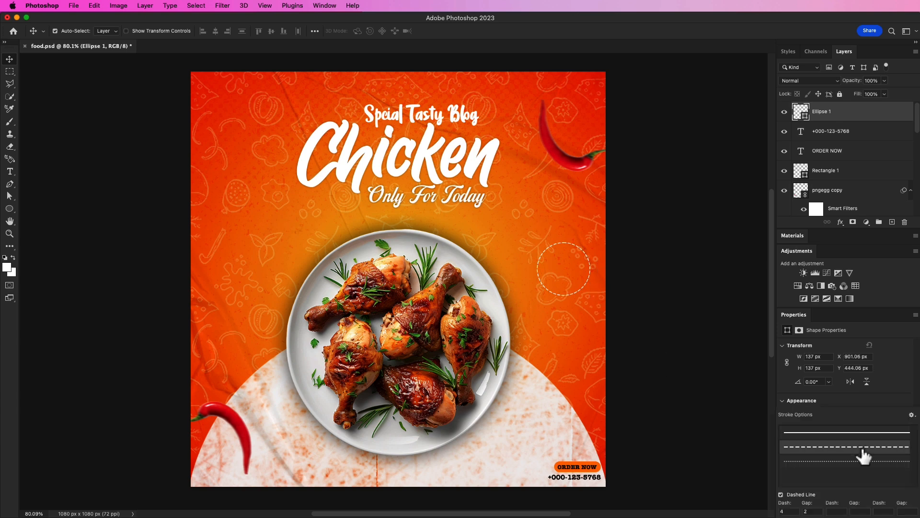
pyautogui.click(691, 354)
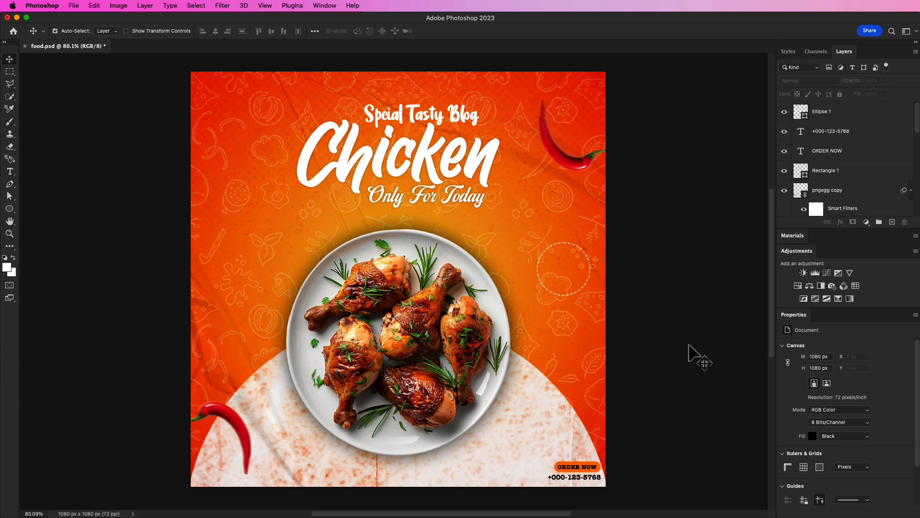
# Add the text "50%" inside the dashed circle.
pyautogui.press('t')
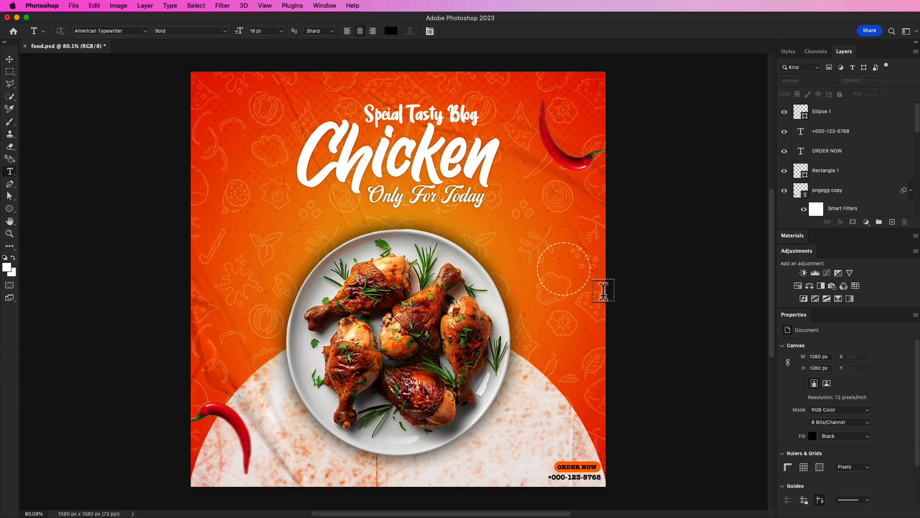
pyautogui.click(550, 265)
pyautogui.press('BackSpace')
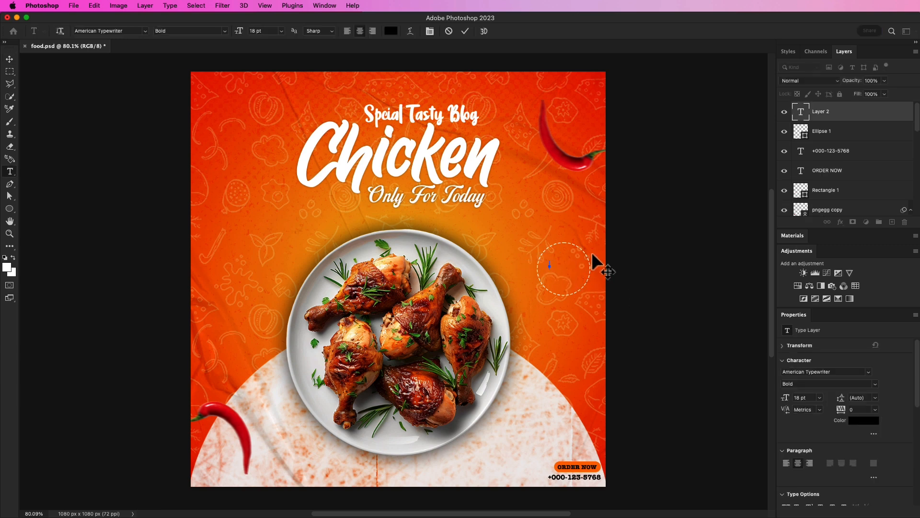
pyautogui.write('50%')
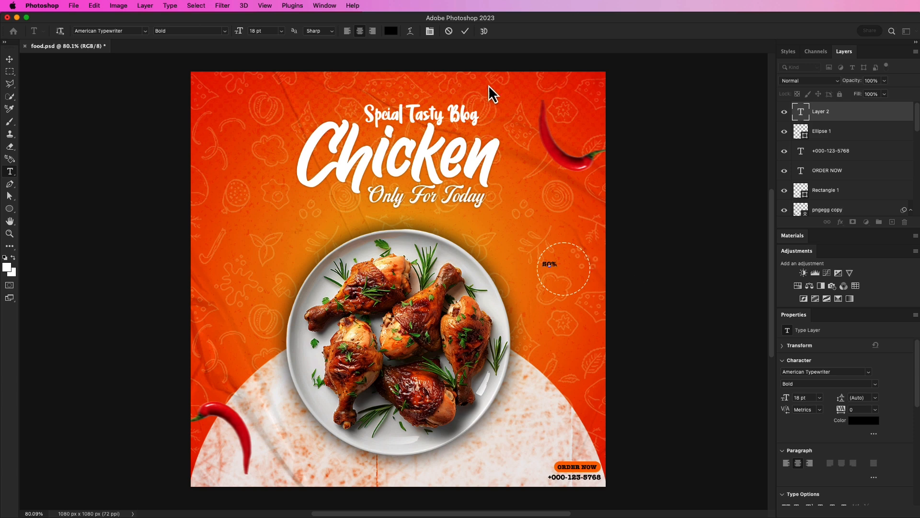
pyautogui.click(465, 32)
# Enlarge the 50% text to about 236% and set its font to Agbalumo.
pyautogui.press('super+t')
pyautogui.moveTo(561, 271)
pyautogui.mouseDown()
pyautogui.moveTo(581, 280)
pyautogui.moveTo(566, 264)
pyautogui.mouseUp()
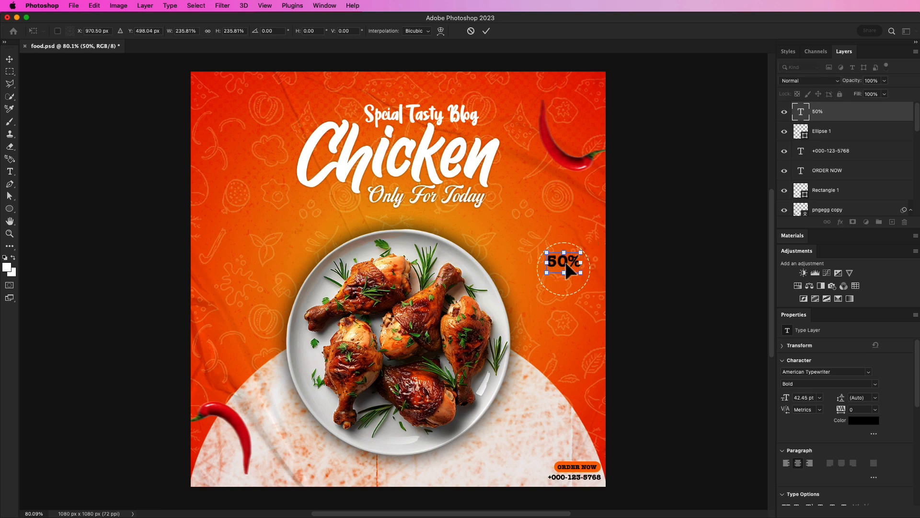
pyautogui.click(487, 31)
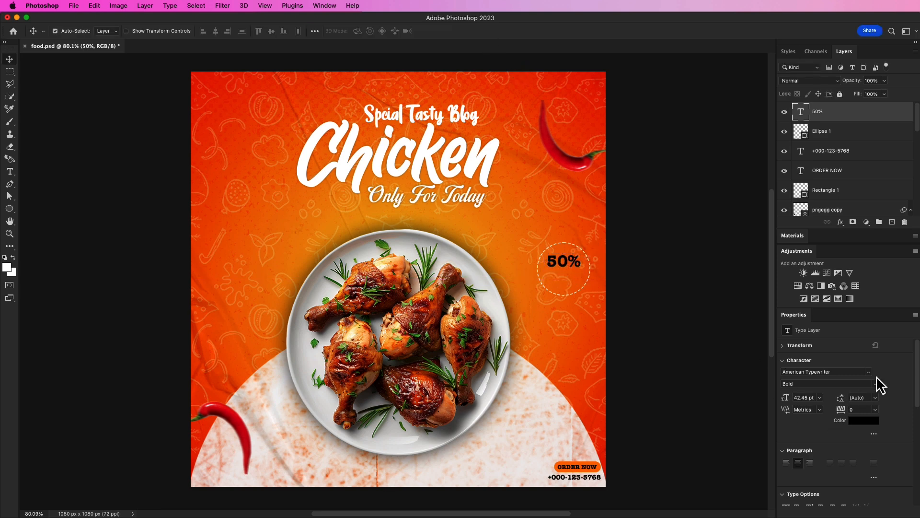
pyautogui.click(869, 373)
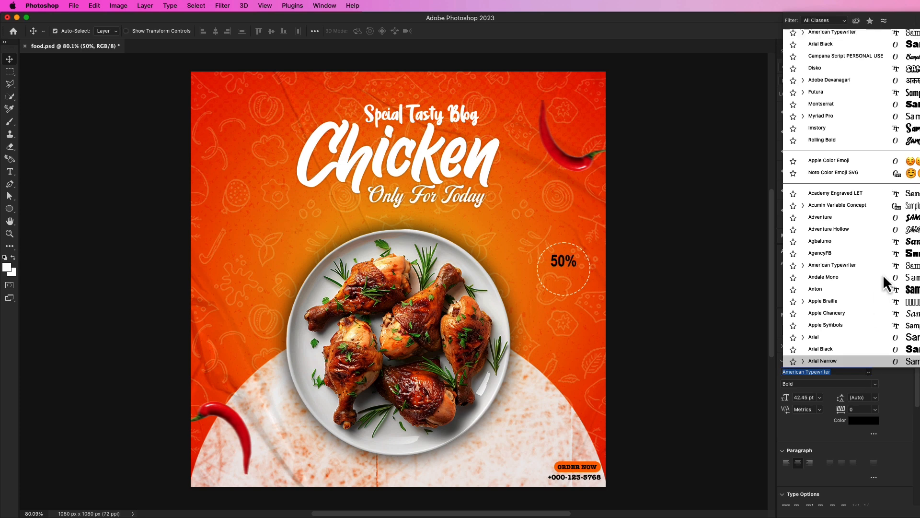
pyautogui.click(893, 245)
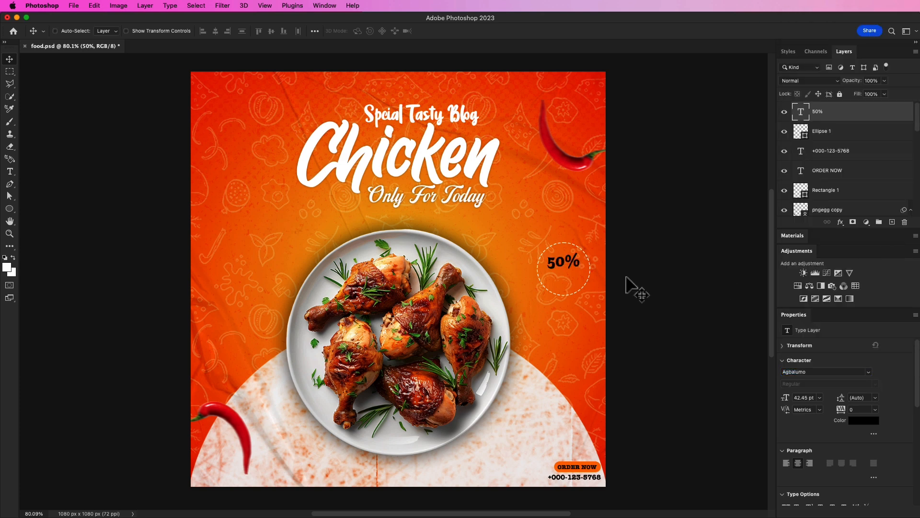
# Scale the 50% text up about 110% and set its colour to white (#ffffff).
pyautogui.press('super+t')
pyautogui.moveTo(581, 272); pyautogui.dragTo(584, 273)
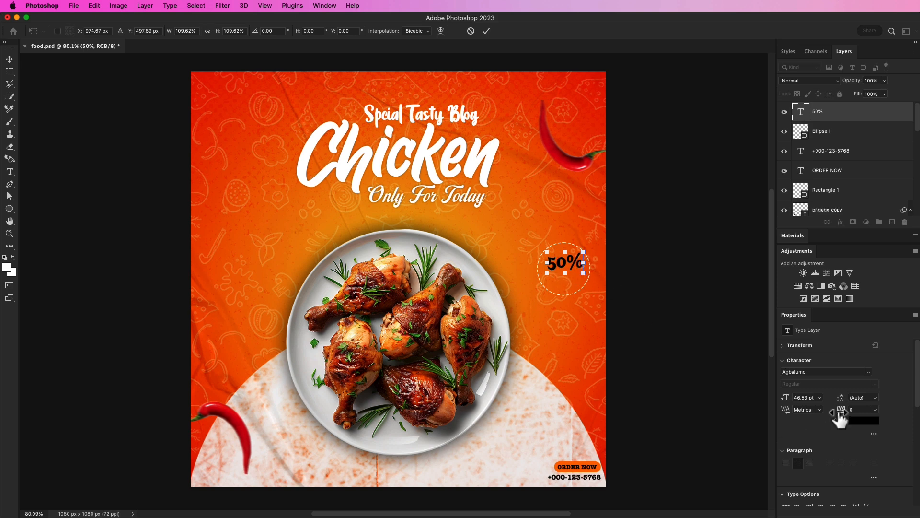
pyautogui.click(486, 32)
pyautogui.click(858, 420)
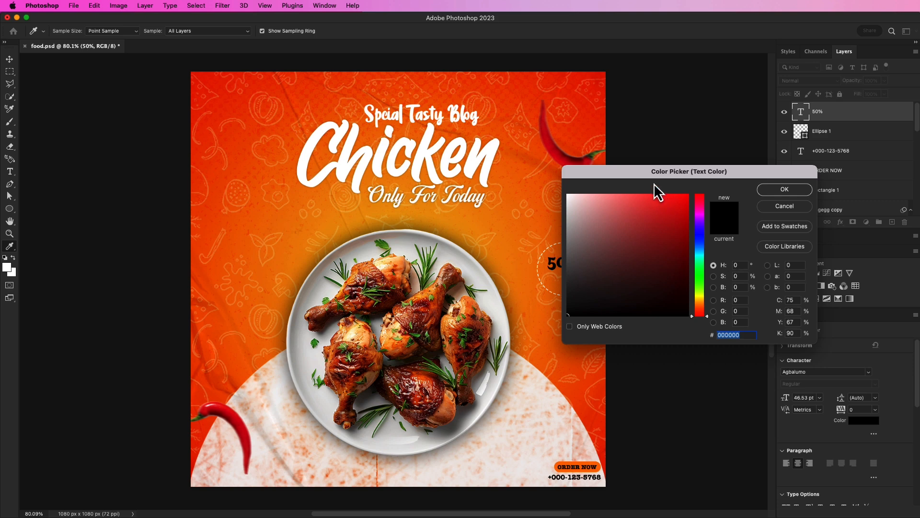
pyautogui.moveTo(653, 184); pyautogui.dragTo(715, 189)
pyautogui.click(629, 201)
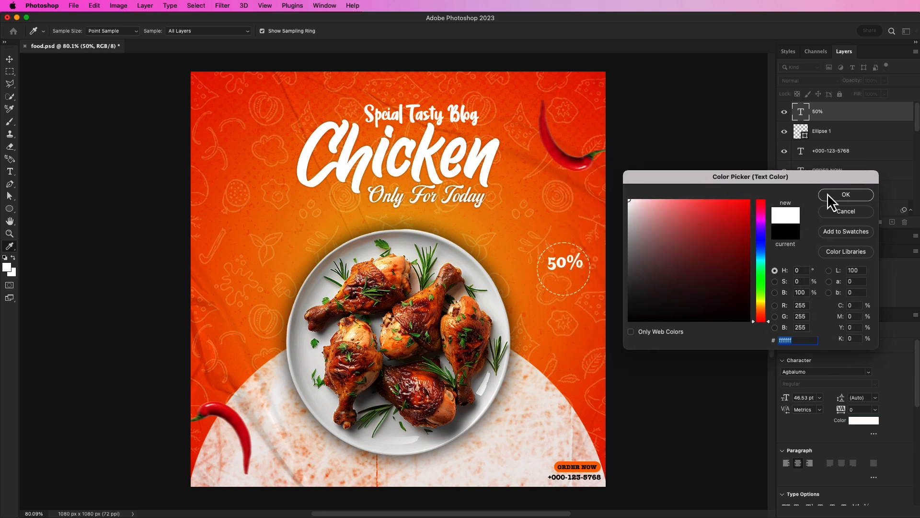
pyautogui.click(830, 197)
pyautogui.click(642, 273)
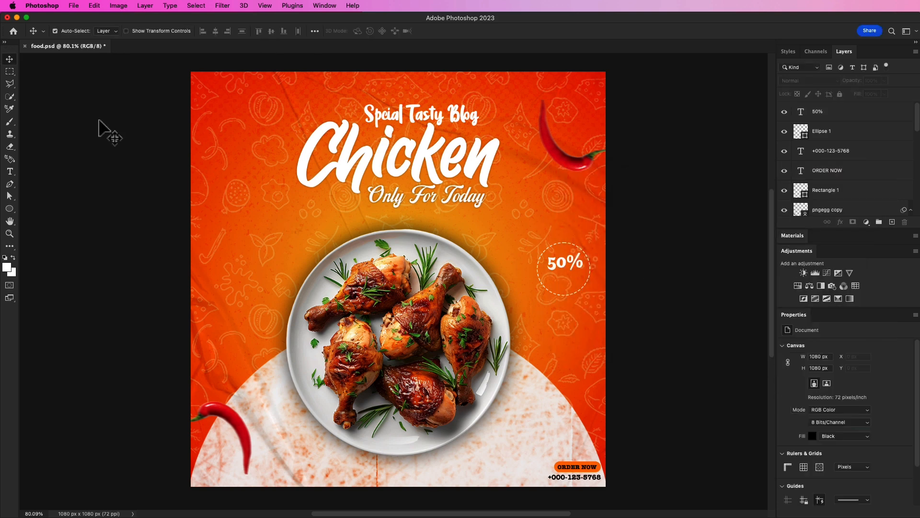
# Add the text "OFF" below 50% and enlarge it to about 323%.
pyautogui.click(9, 171)
pyautogui.click(556, 278)
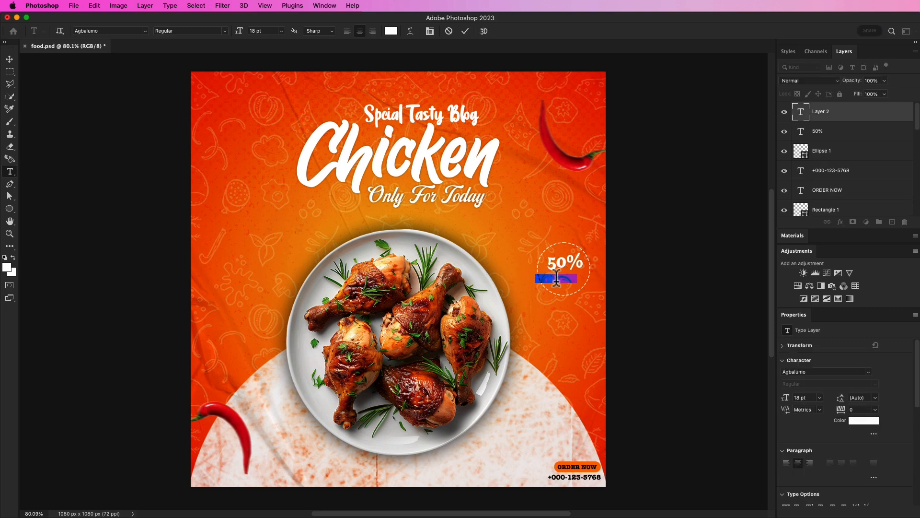
pyautogui.write('OFF')
pyautogui.click(465, 31)
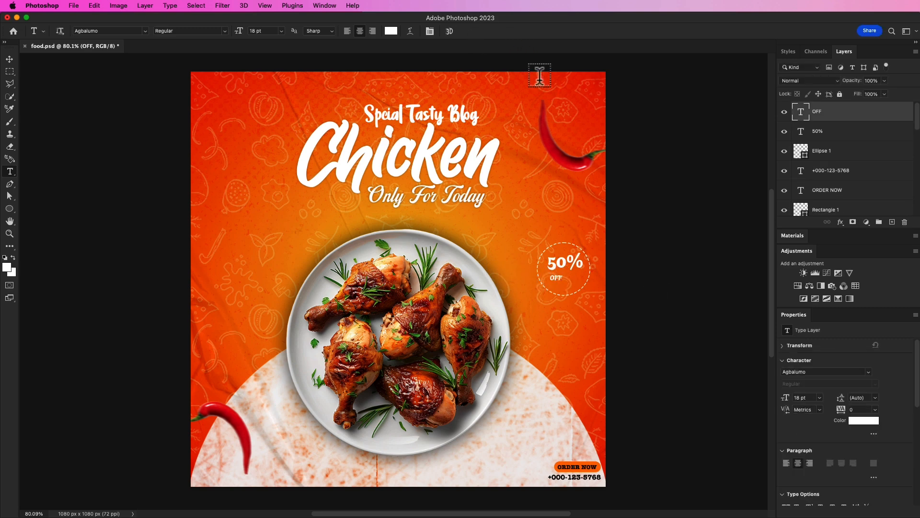
pyautogui.press('super+t')
pyautogui.moveTo(563, 274)
pyautogui.mouseDown()
pyautogui.moveTo(594, 261)
pyautogui.moveTo(577, 273)
pyautogui.mouseUp()
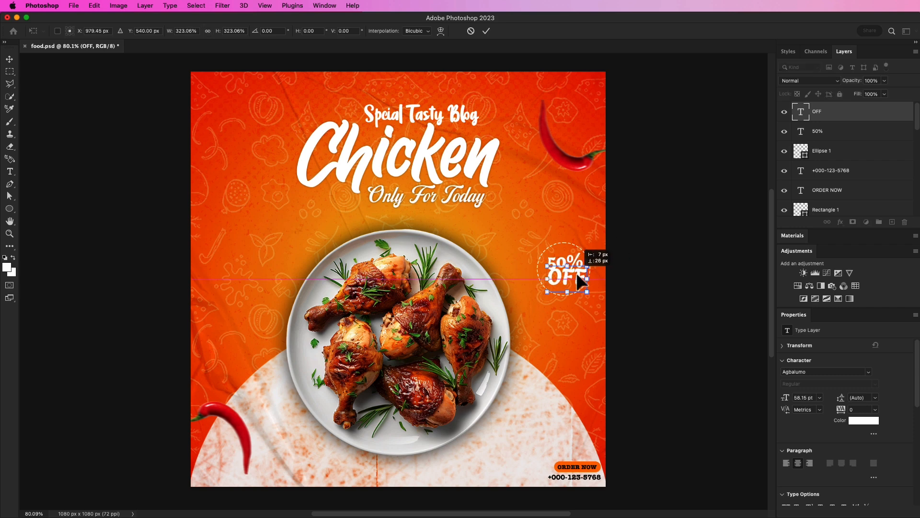
pyautogui.click(486, 31)
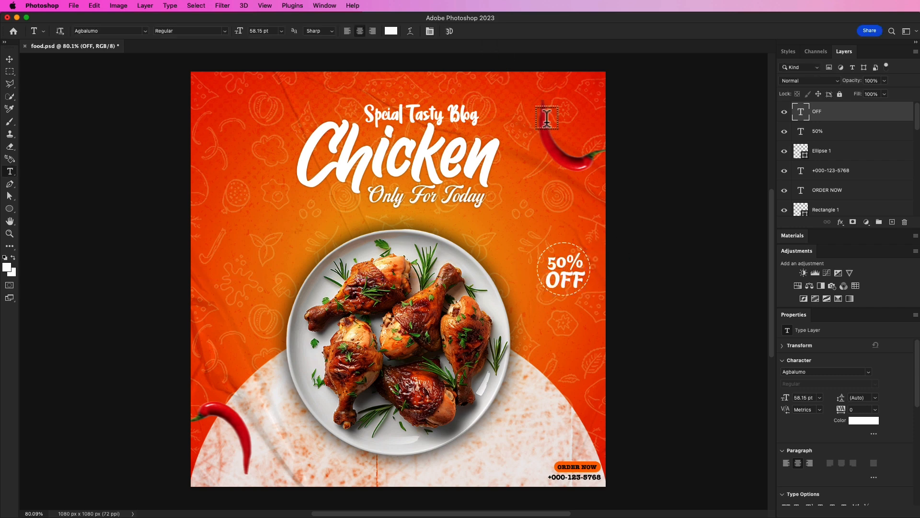
# Scale the OFF text down to about 81% so it fits inside the circle.
pyautogui.press('v')
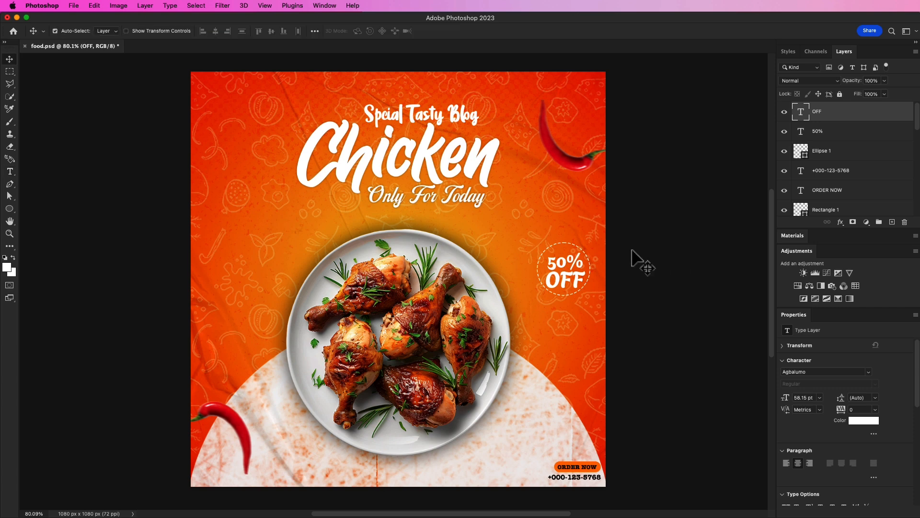
pyautogui.keyDown('shift'); pyautogui.click(579, 272); pyautogui.keyUp('shift')
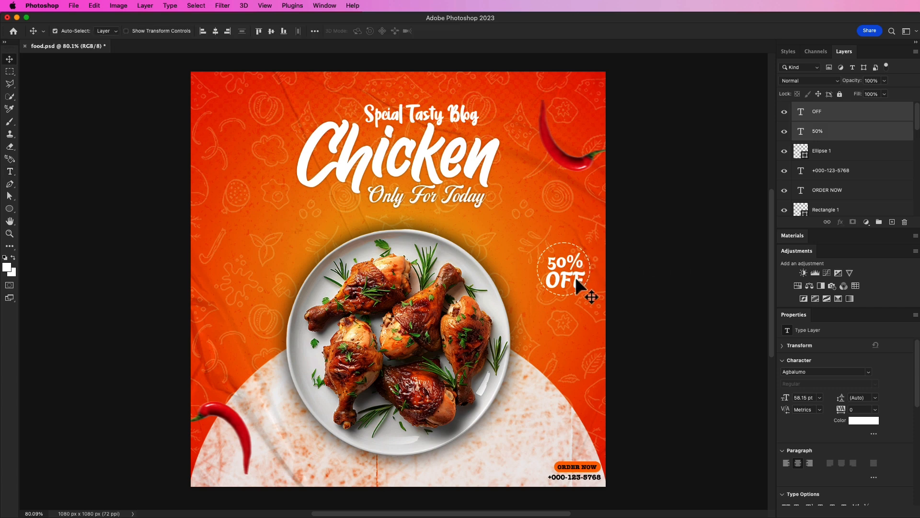
pyautogui.click(640, 281)
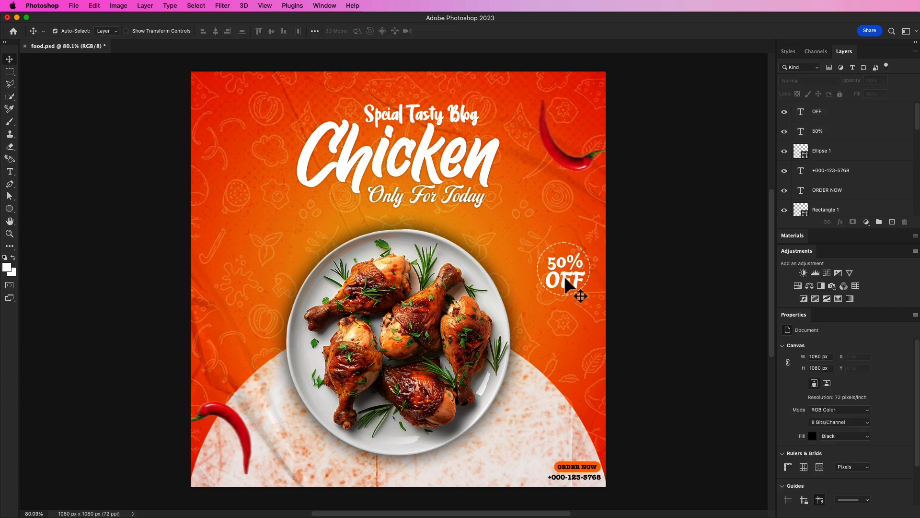
pyautogui.click(582, 283)
pyautogui.press('super+t')
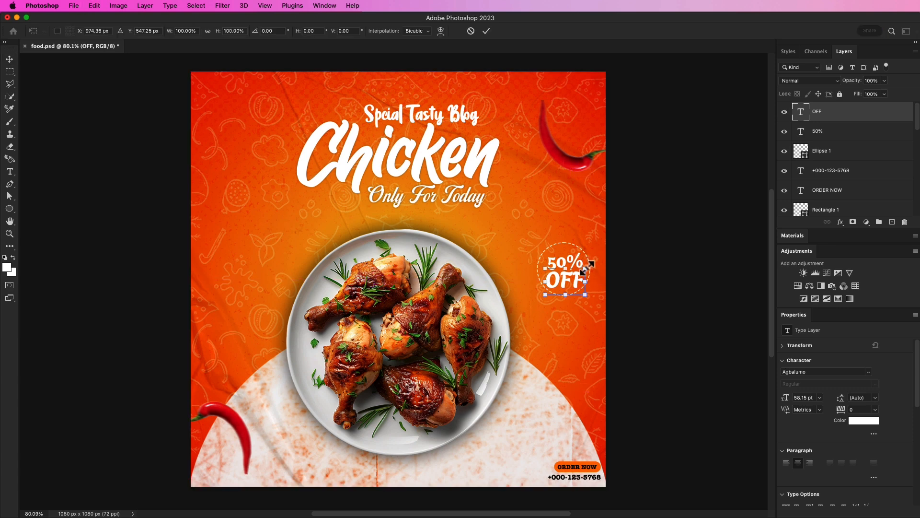
pyautogui.moveTo(586, 269); pyautogui.dragTo(575, 286)
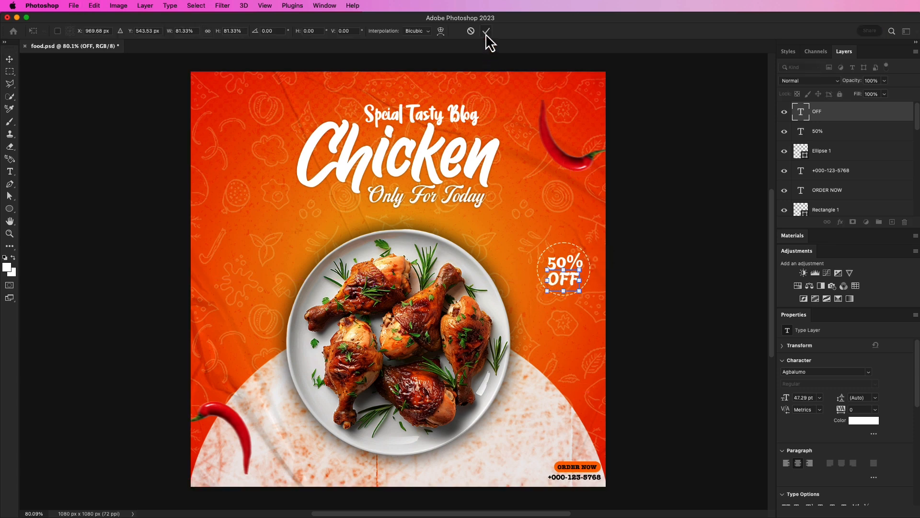
pyautogui.click(486, 30)
# Increase the dashed circle's stroke width to about 5 px.
pyautogui.click(653, 207)
pyautogui.click(579, 258)
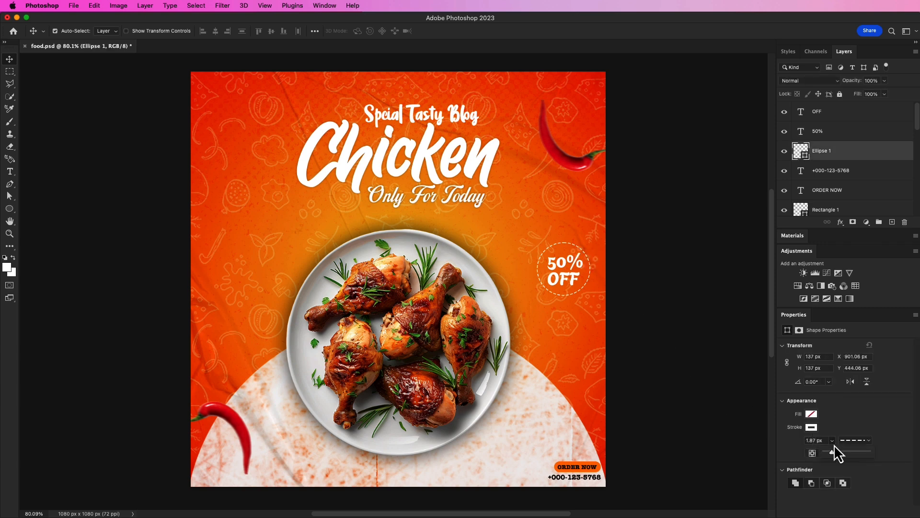
pyautogui.moveTo(838, 461); pyautogui.dragTo(836, 461)
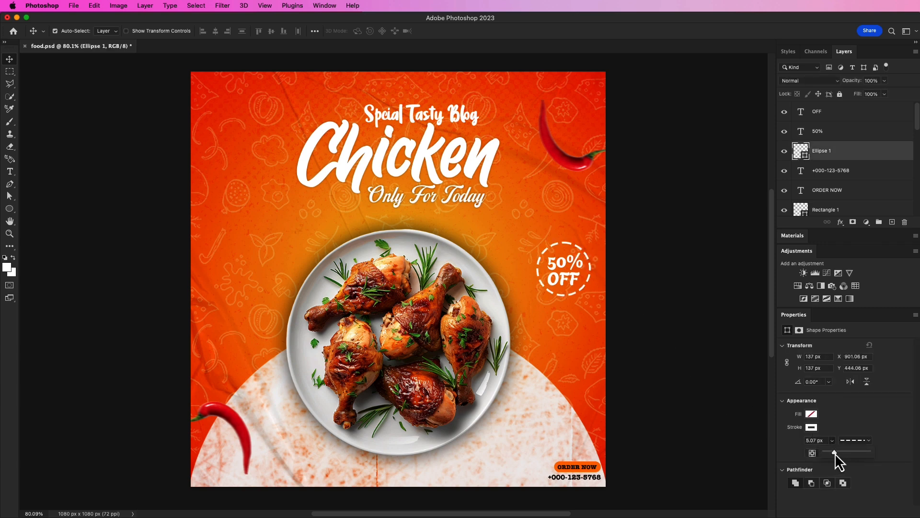
pyautogui.click(697, 328)
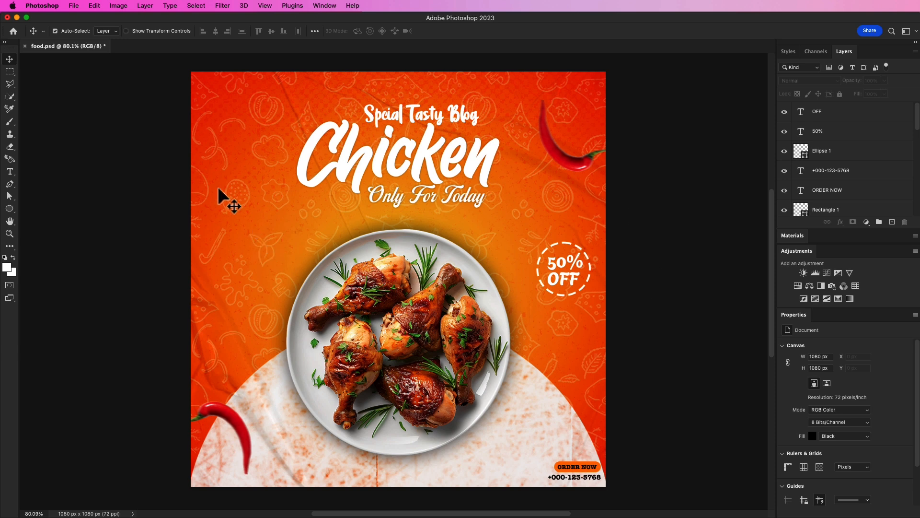
# Add the text "LOGO" in the poster's top-left corner.
pyautogui.click(10, 171)
pyautogui.click(201, 87)
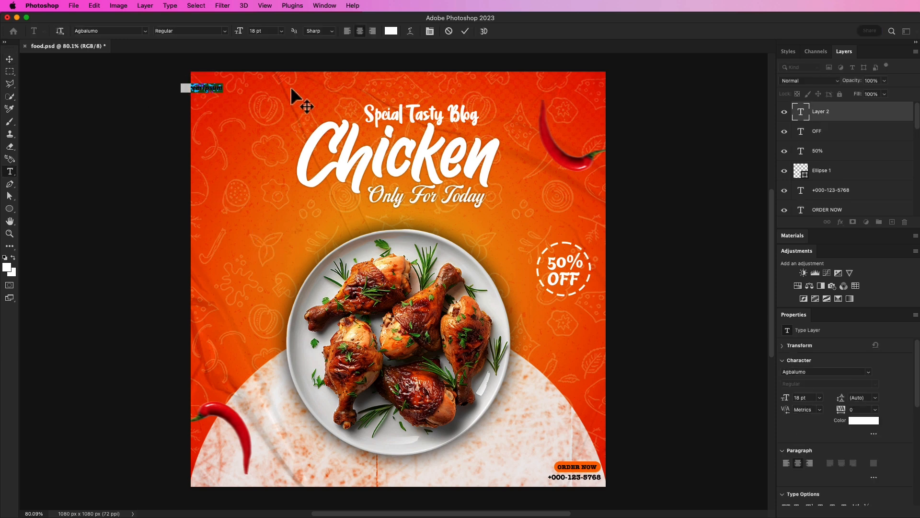
pyautogui.write('LOGO')
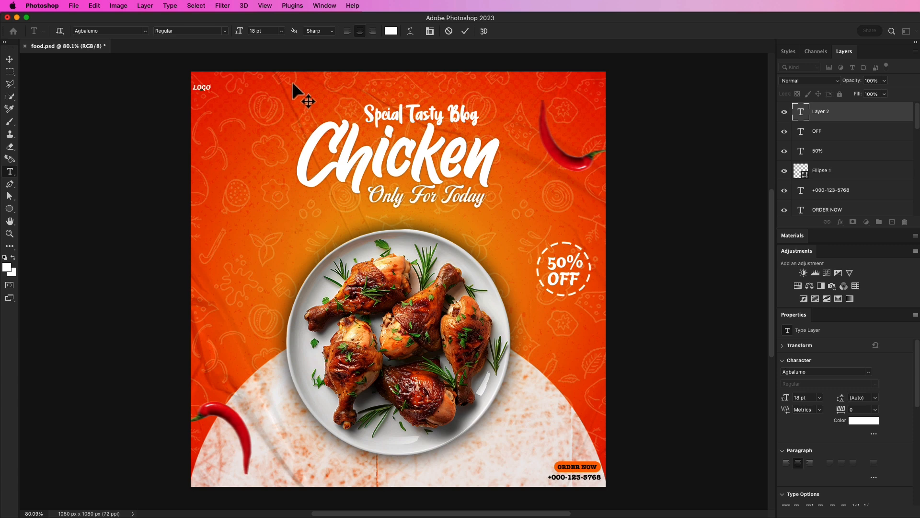
pyautogui.click(465, 31)
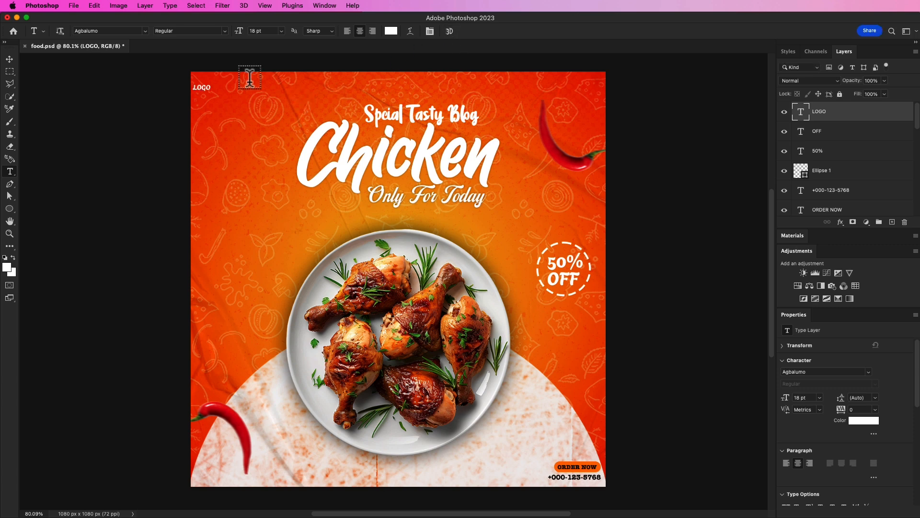
# Enlarge the LOGO text to about 34 pt and move it closer to the top-left corner.
pyautogui.press('super+t')
pyautogui.moveTo(210, 94); pyautogui.dragTo(228, 97)
pyautogui.press('Return')
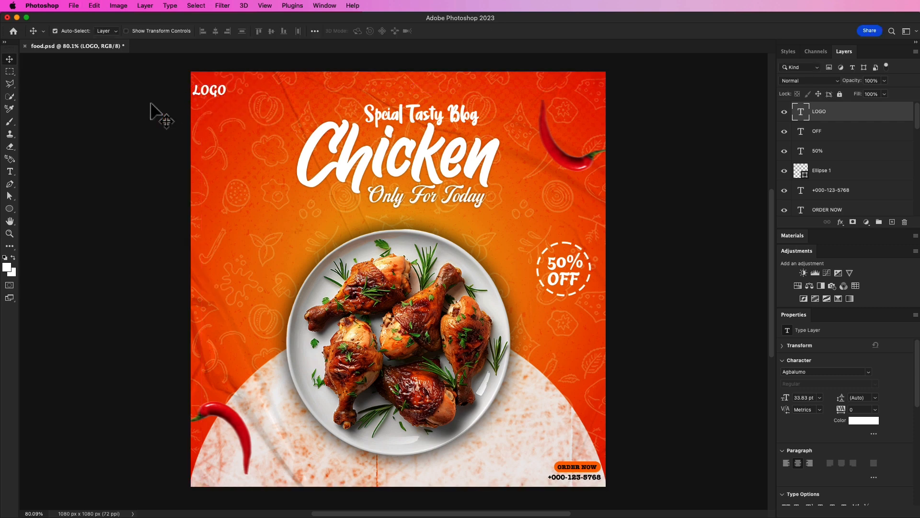
pyautogui.click(73, 84)
pyautogui.moveTo(204, 98); pyautogui.dragTo(210, 87)
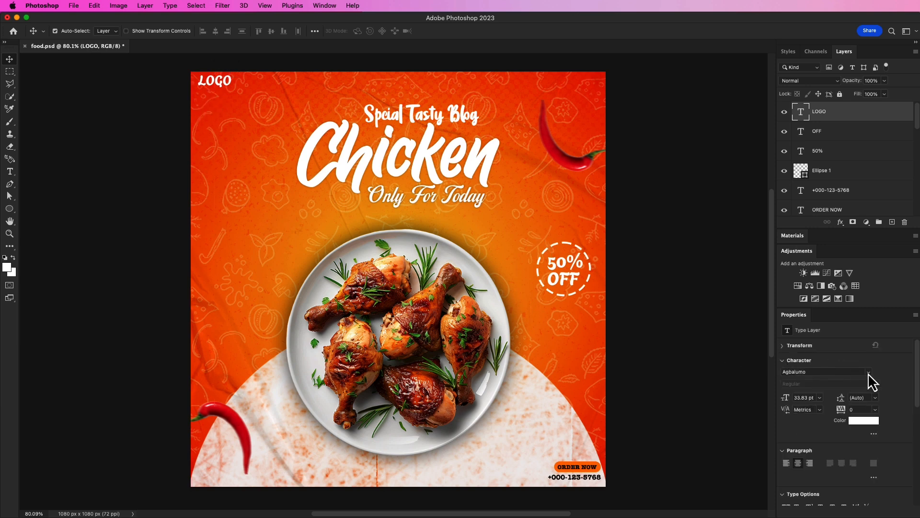
# Save the poster document.
pyautogui.click(686, 345)
pyautogui.press('super+s')
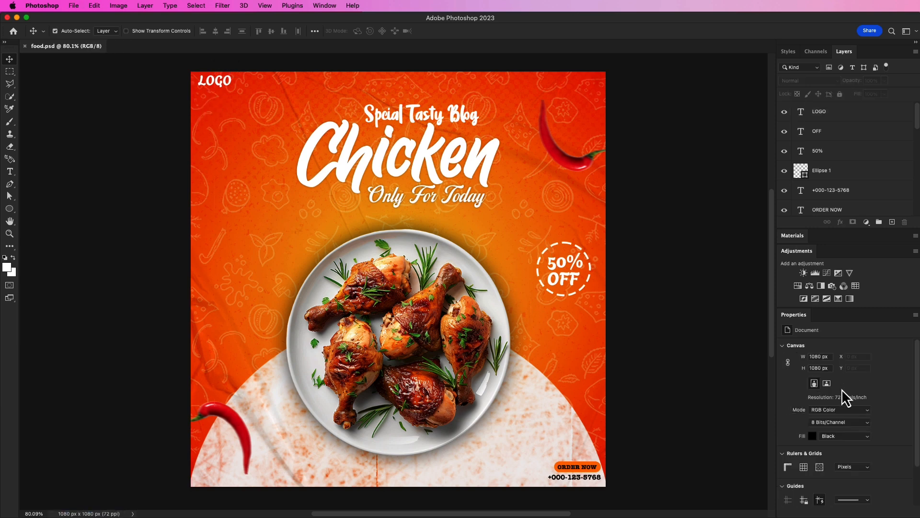
# Add the text "TAGLINE HERE" just below the LOGO text.
pyautogui.press('t')
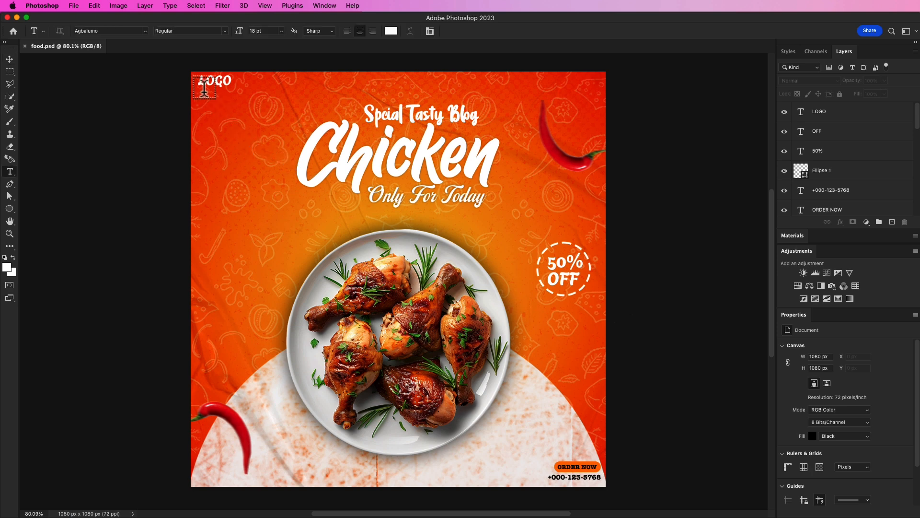
pyautogui.click(203, 95)
pyautogui.write('TAGLINE HERE')
pyautogui.click(465, 30)
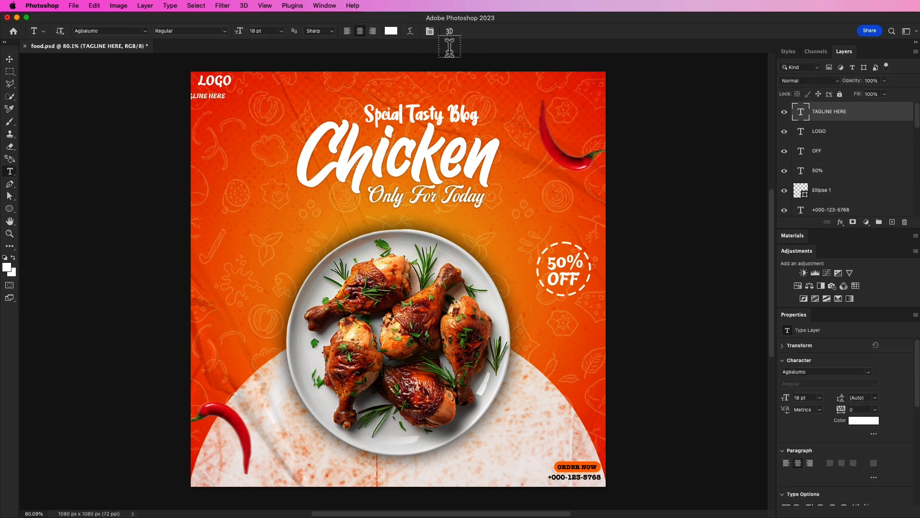
# Move the TAGLINE HERE text directly under the LOGO and nudge it down slightly.
pyautogui.press('v')
pyautogui.moveTo(205, 100); pyautogui.dragTo(222, 94)
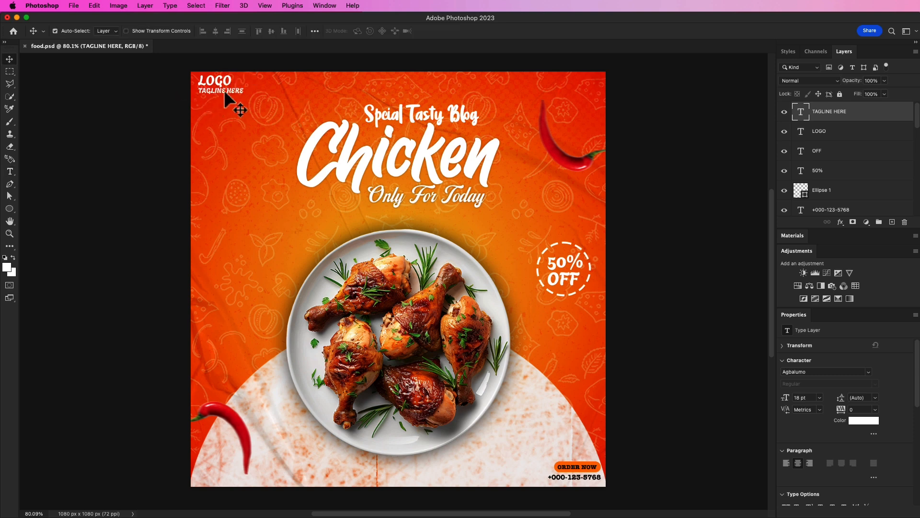
pyautogui.press('Down')
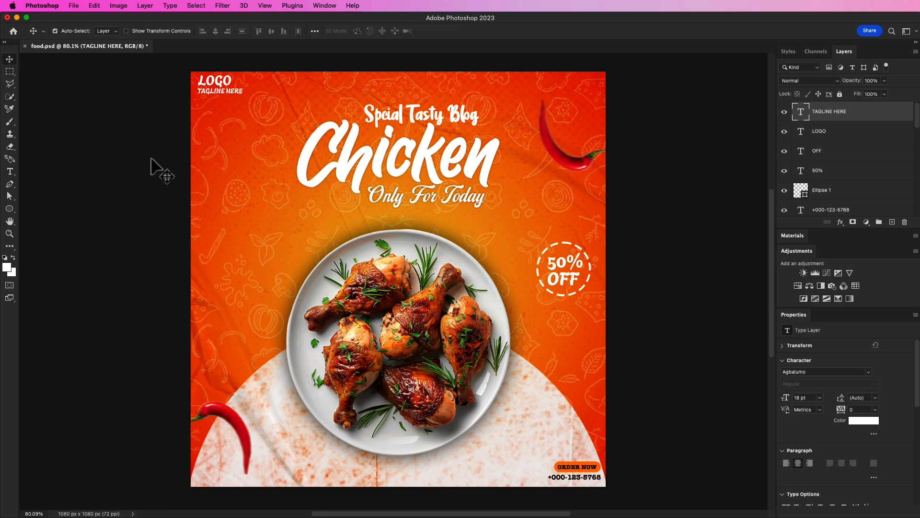
pyautogui.click(172, 161)
# Create a paragraph text box along the bottom of the poster filled with placeholder Lorem ipsum text.
pyautogui.scroll(-1, 171, 161)
pyautogui.click(10, 171)
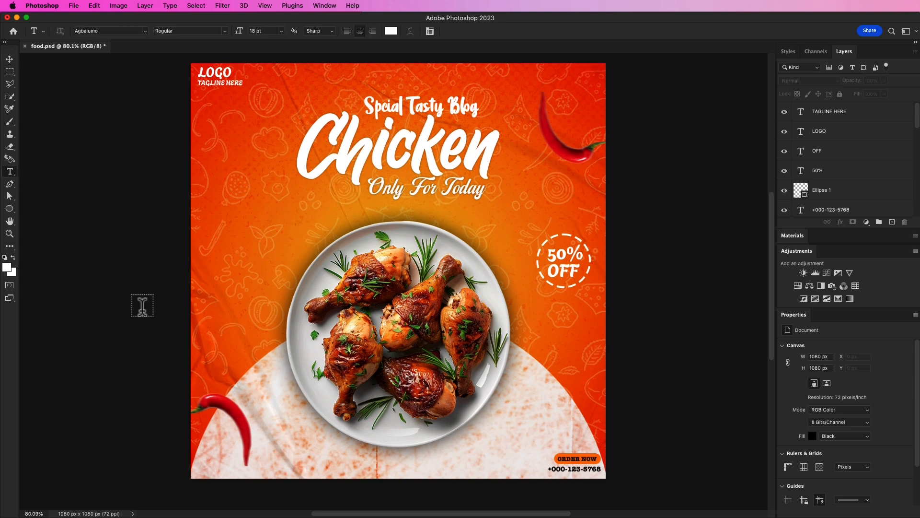
pyautogui.moveTo(268, 448); pyautogui.dragTo(528, 471)
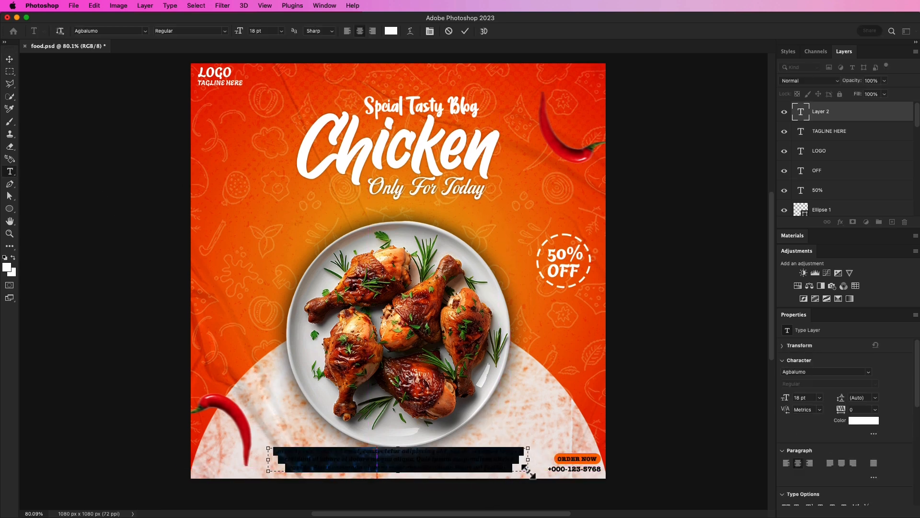
pyautogui.click(465, 31)
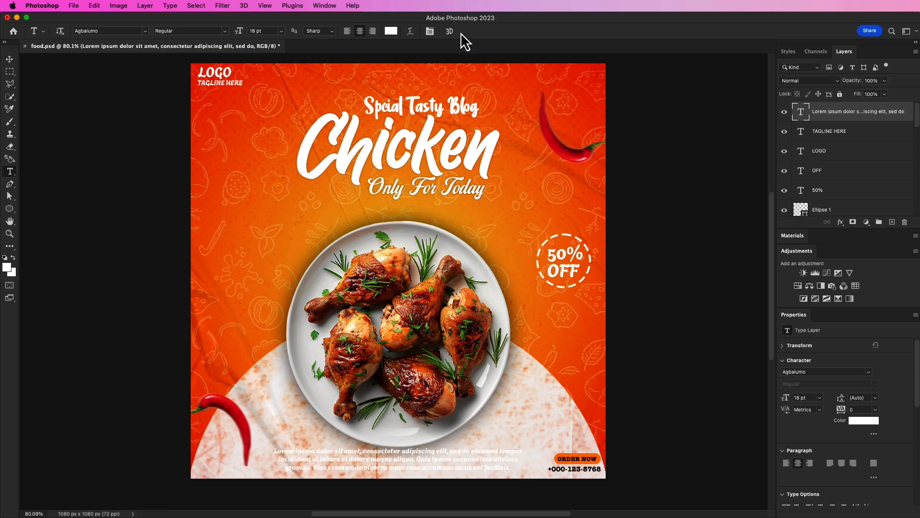
# Change the paragraph text colour to black.
pyautogui.click(9, 59)
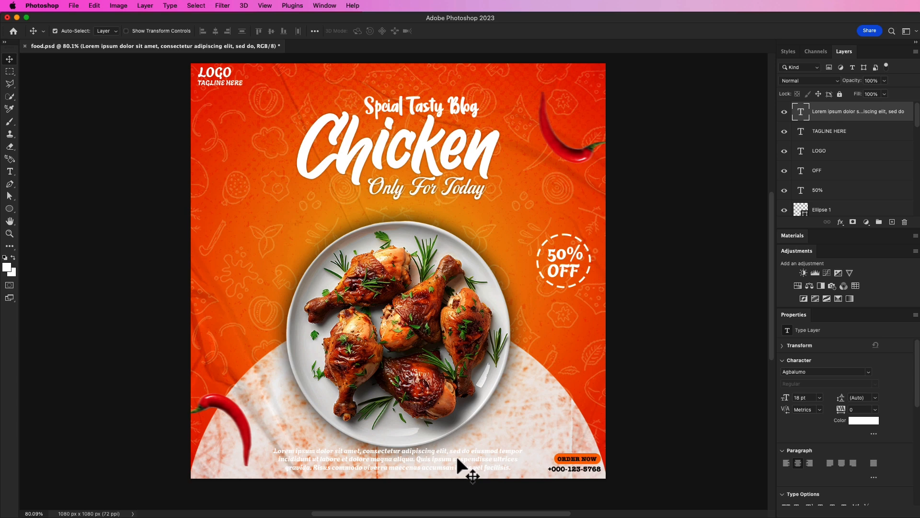
pyautogui.click(864, 420)
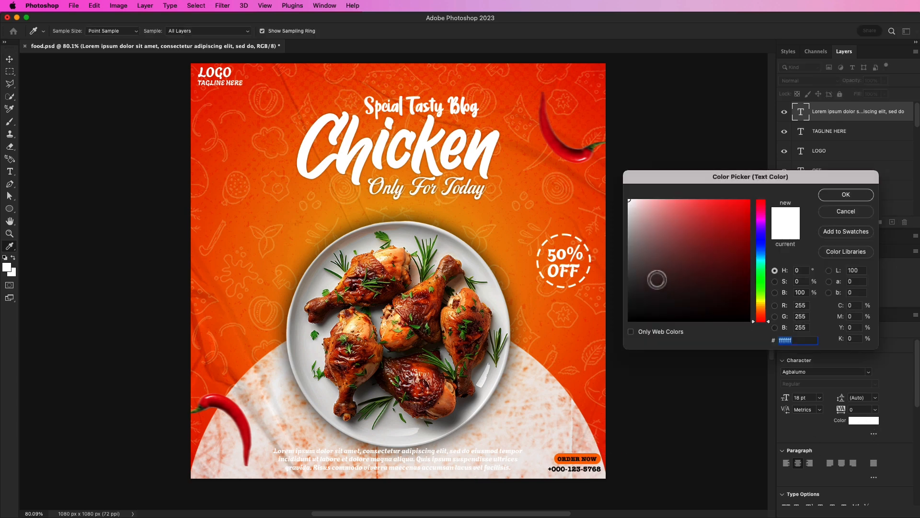
pyautogui.moveTo(657, 279); pyautogui.dragTo(616, 332)
pyautogui.click(846, 195)
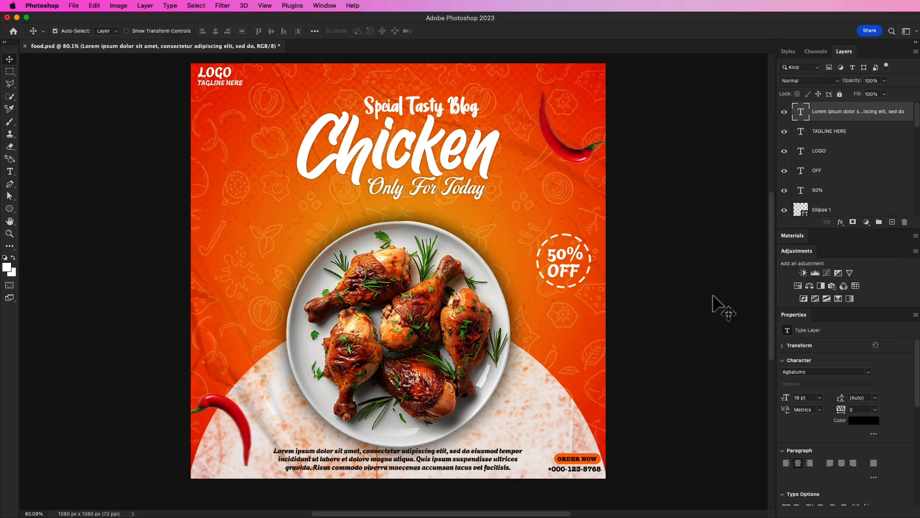
# Set the paragraph text size to 11 pt and nudge it slightly lower.
pyautogui.click(820, 398)
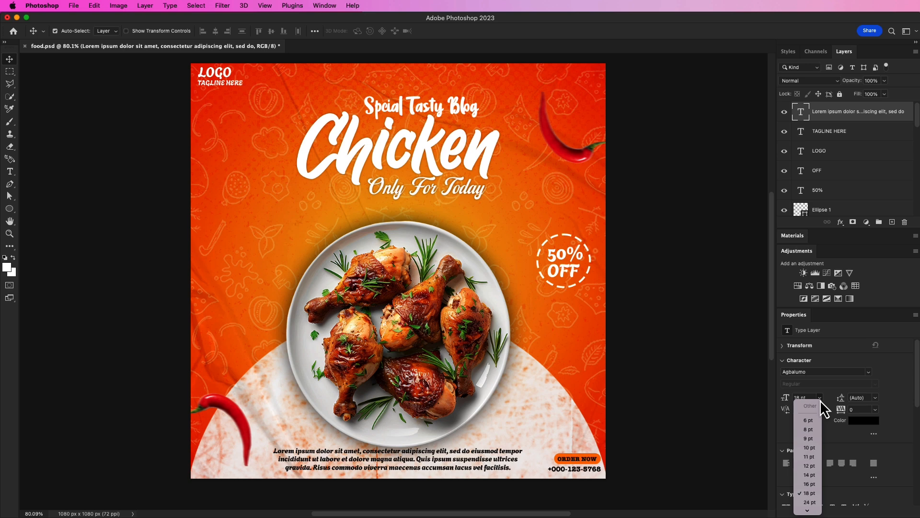
pyautogui.click(812, 457)
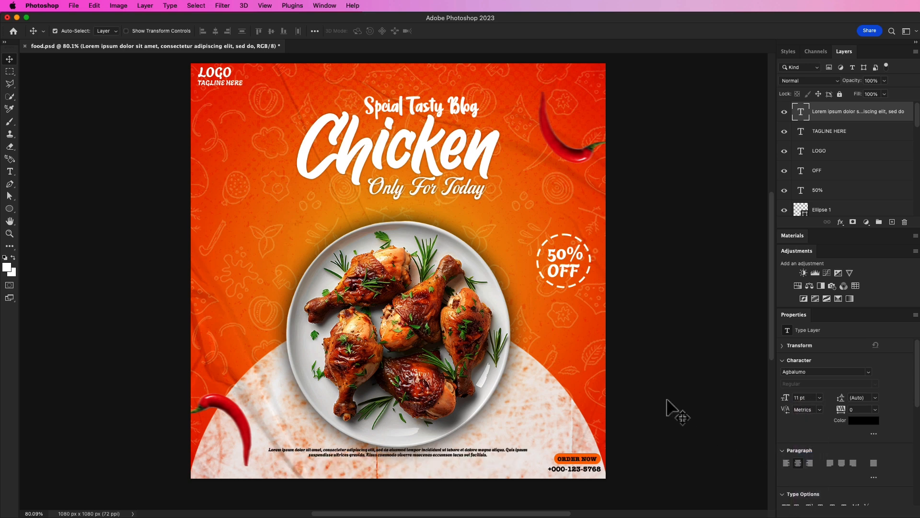
pyautogui.moveTo(471, 458); pyautogui.dragTo(471, 461)
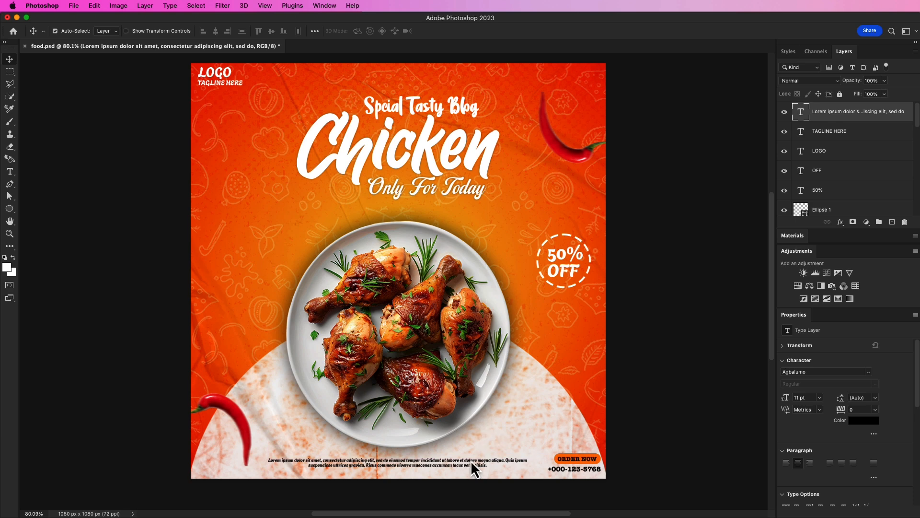
pyautogui.click(681, 371)
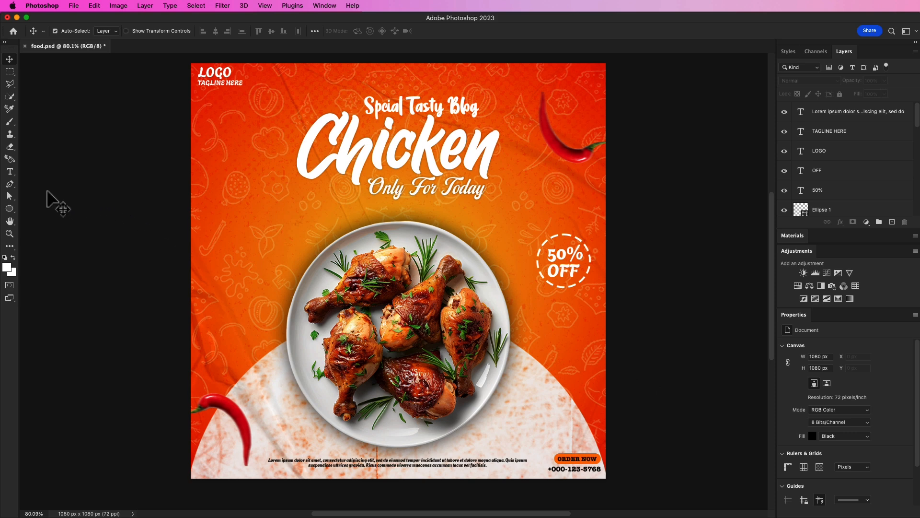
# Add two-line text "FREE HOME" / "DELIVERY" to the left of the plate.
pyautogui.click(9, 171)
pyautogui.click(225, 223)
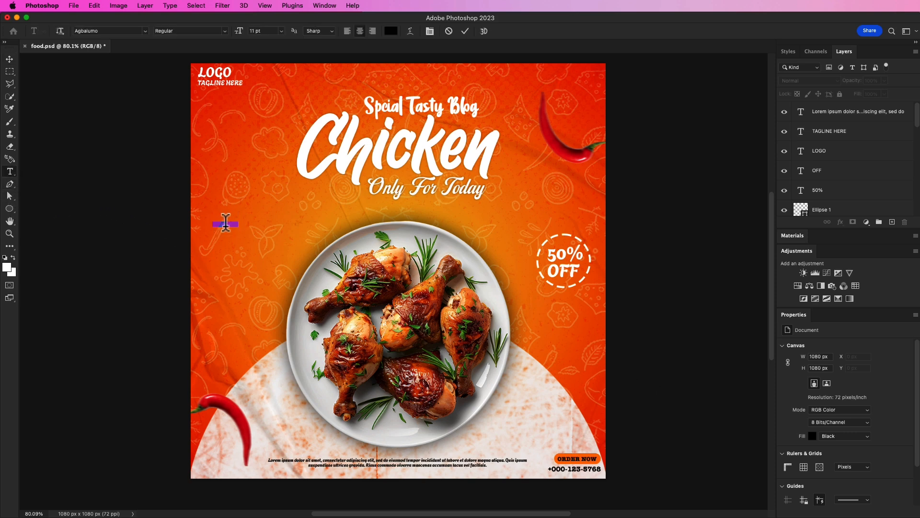
pyautogui.write('FREE HOME')
pyautogui.press('Return')
pyautogui.write('DELIVERY')
pyautogui.hotkey('ctrl', 'Return')
# Scale the FREE HOME DELIVERY text up to about 247% and rotate it about -15°.
pyautogui.hotkey('ctrl', 't')
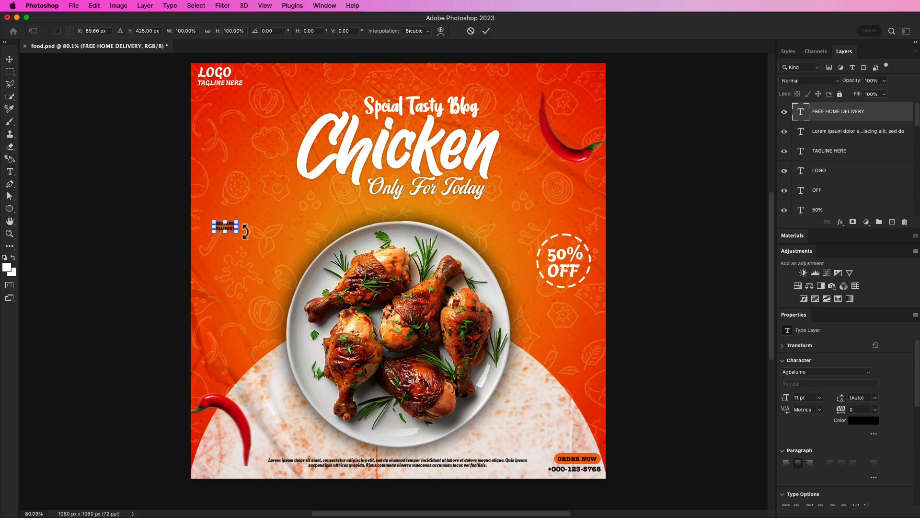
pyautogui.moveTo(237, 232); pyautogui.dragTo(276, 204)
pyautogui.press('super+z')
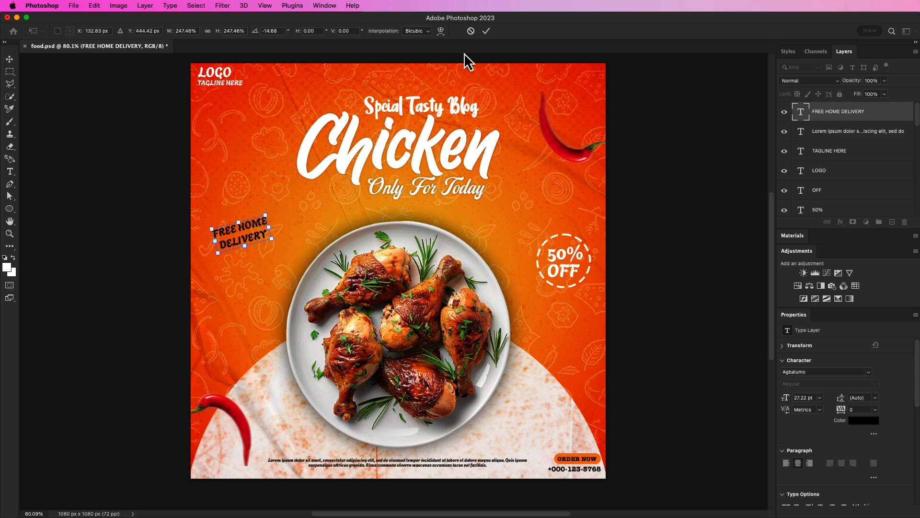
pyautogui.click(486, 31)
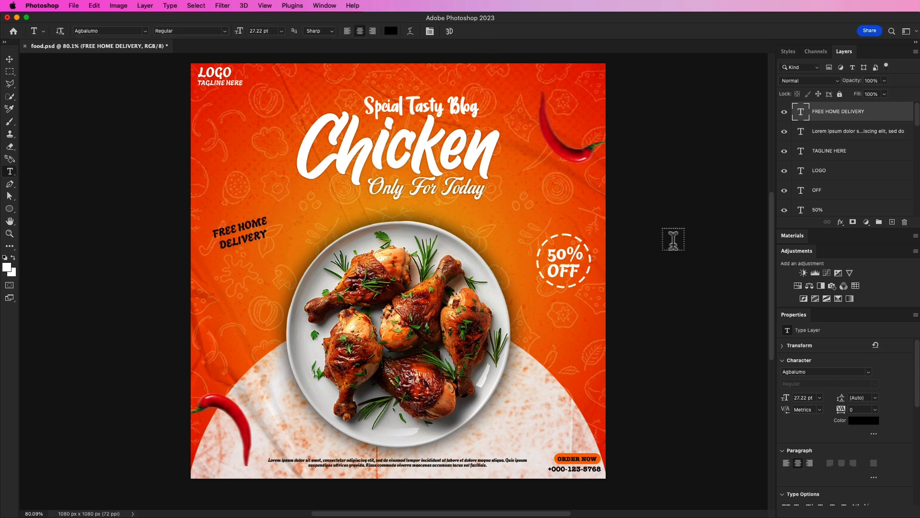
# Change the FREE HOME DELIVERY text colour to white and move it slightly lower.
pyautogui.click(864, 420)
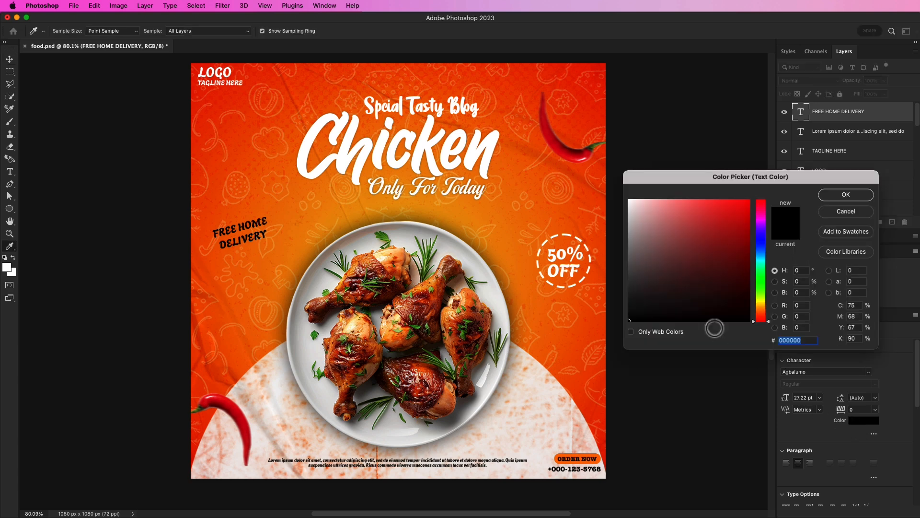
pyautogui.click(629, 200)
pyautogui.moveTo(620, 185); pyautogui.dragTo(614, 173)
pyautogui.click(839, 195)
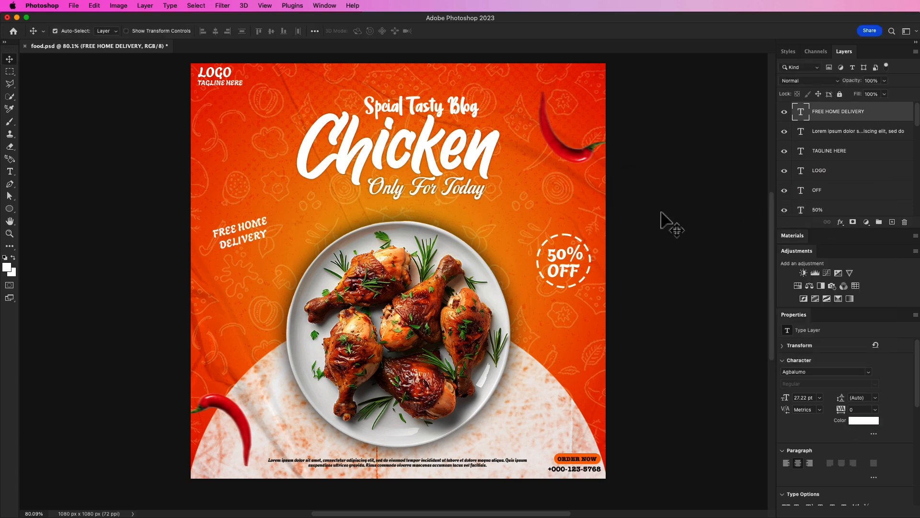
pyautogui.moveTo(246, 235); pyautogui.dragTo(243, 257)
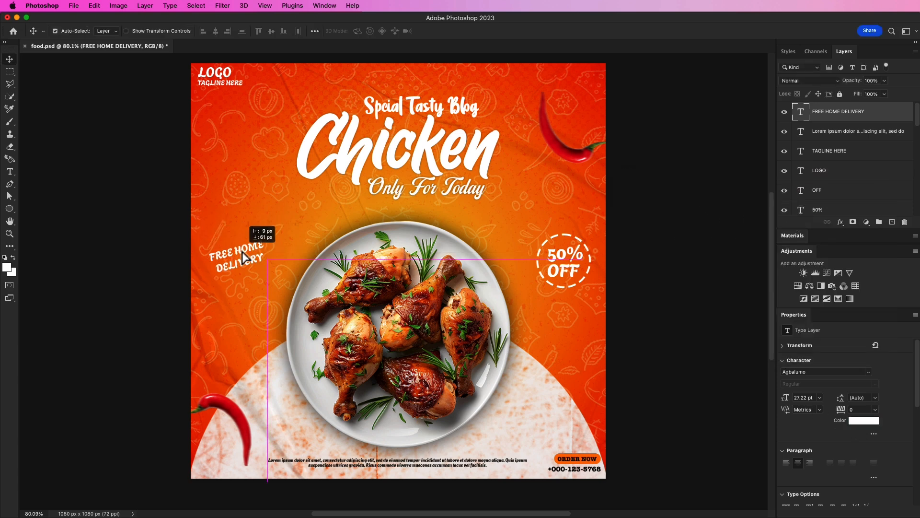
pyautogui.click(133, 210)
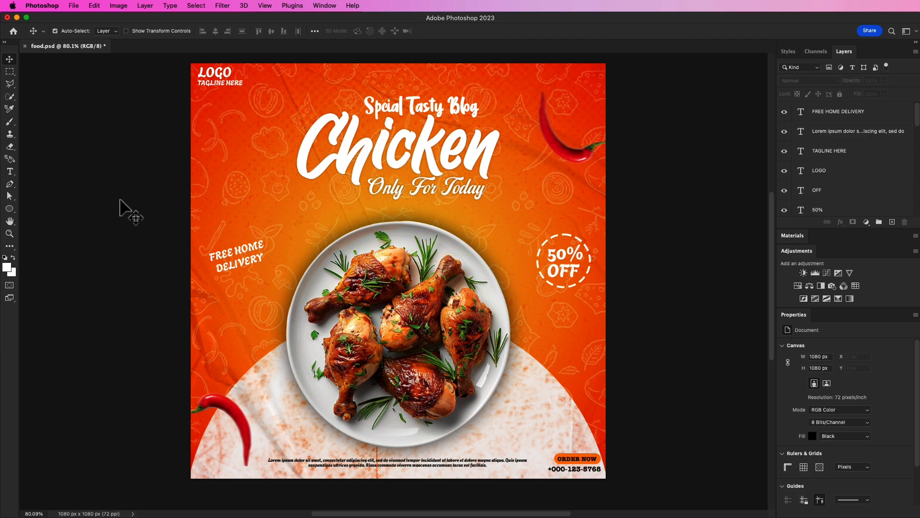